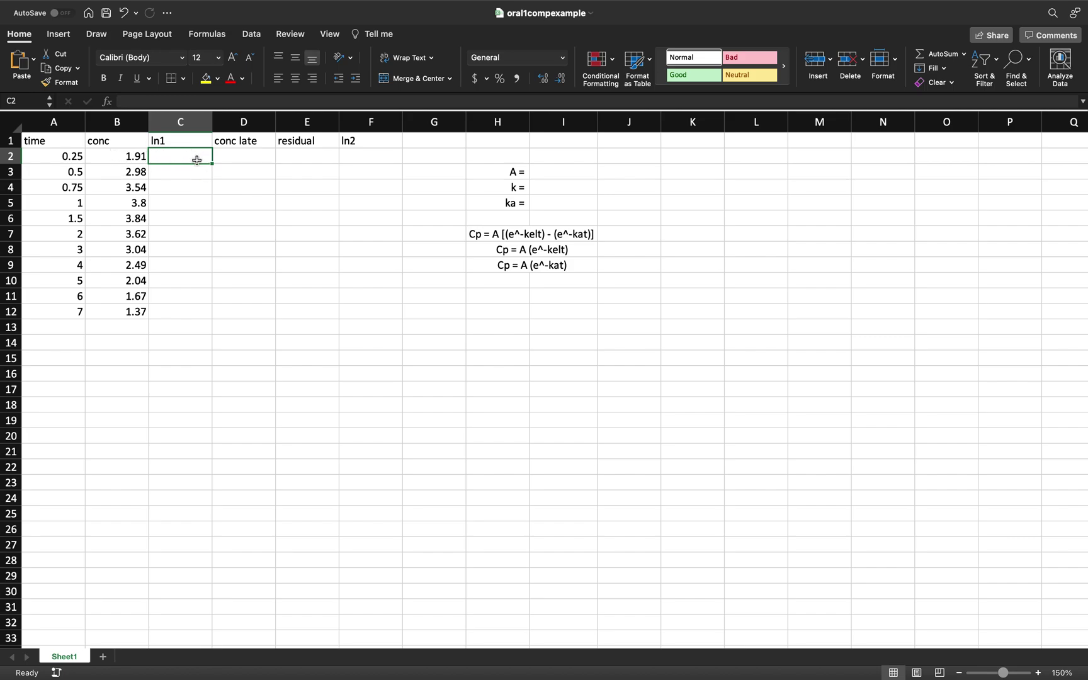
Enter =LN(B2) in C2 and fill it down through C12.
text(=)
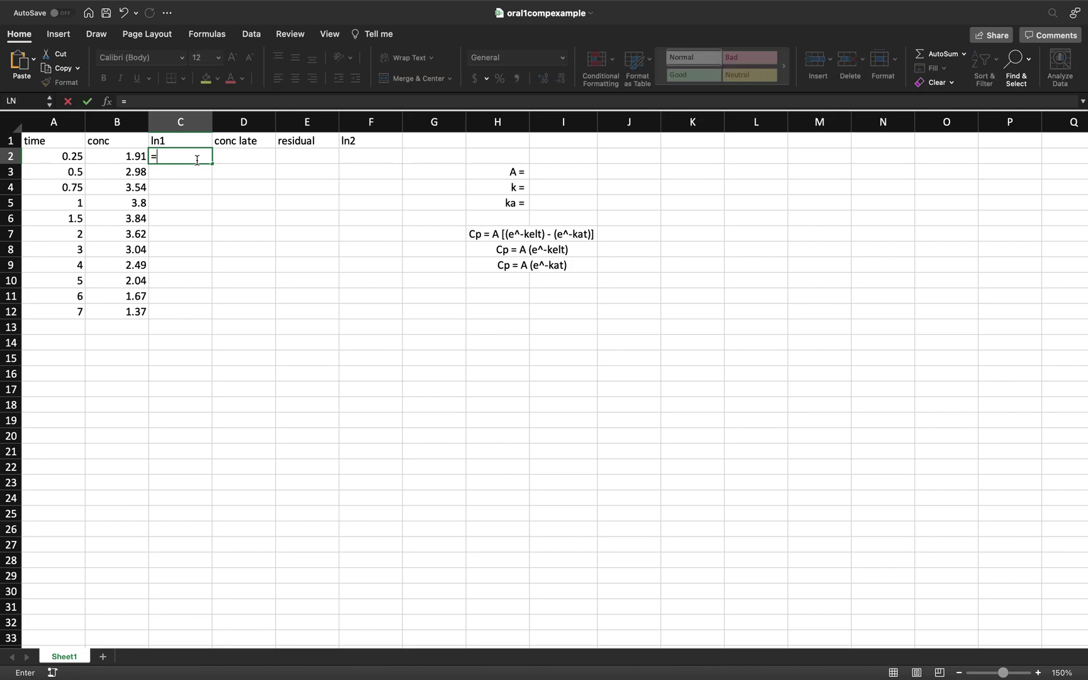
text(ln()
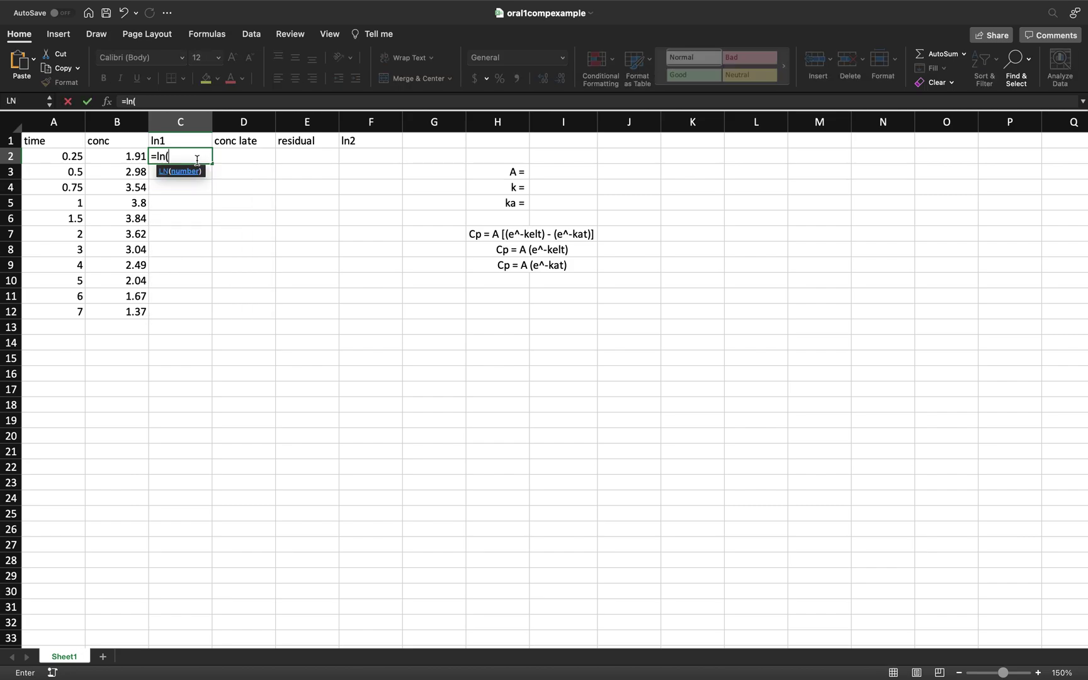
click(108, 158)
text())
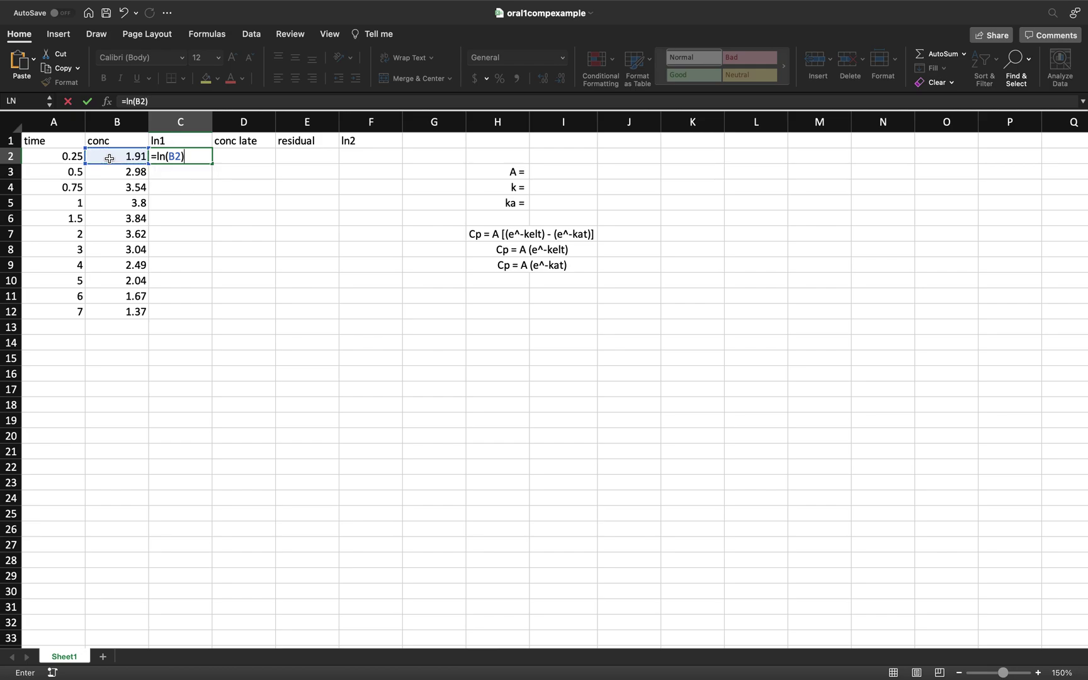
key(Return)
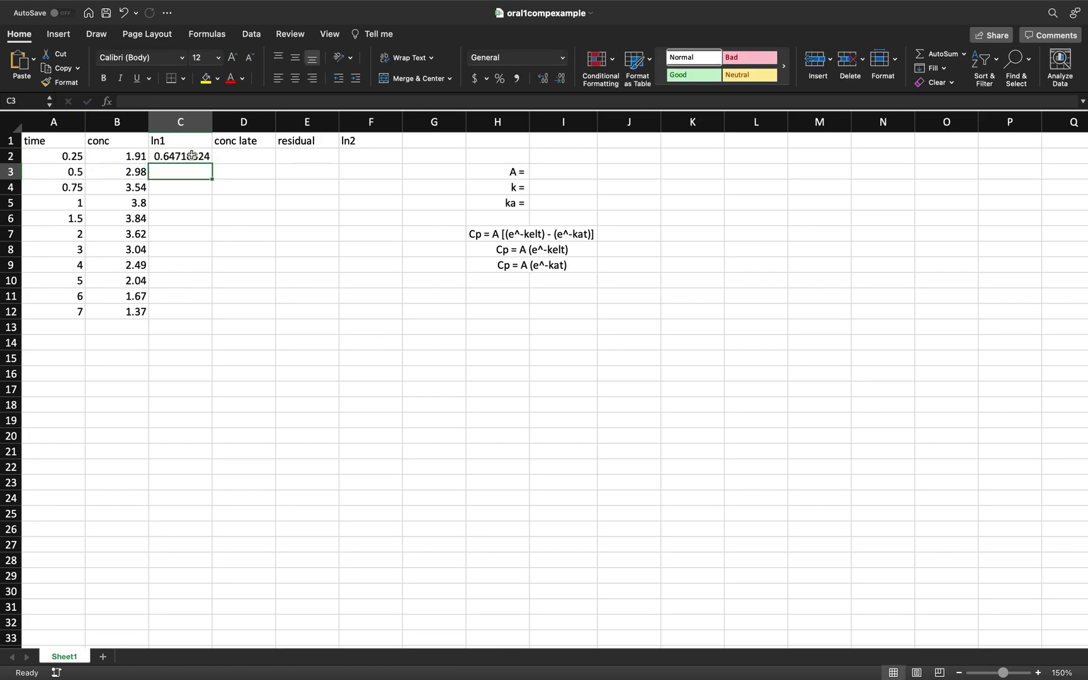
click(187, 158)
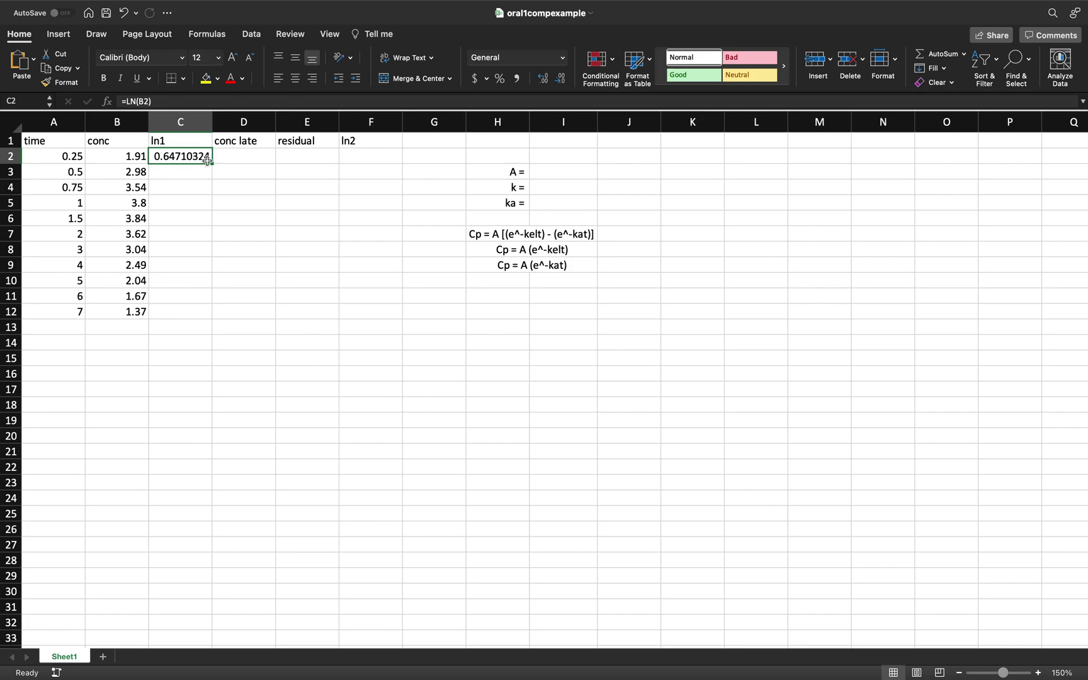
drag(214, 164, 215, 316)
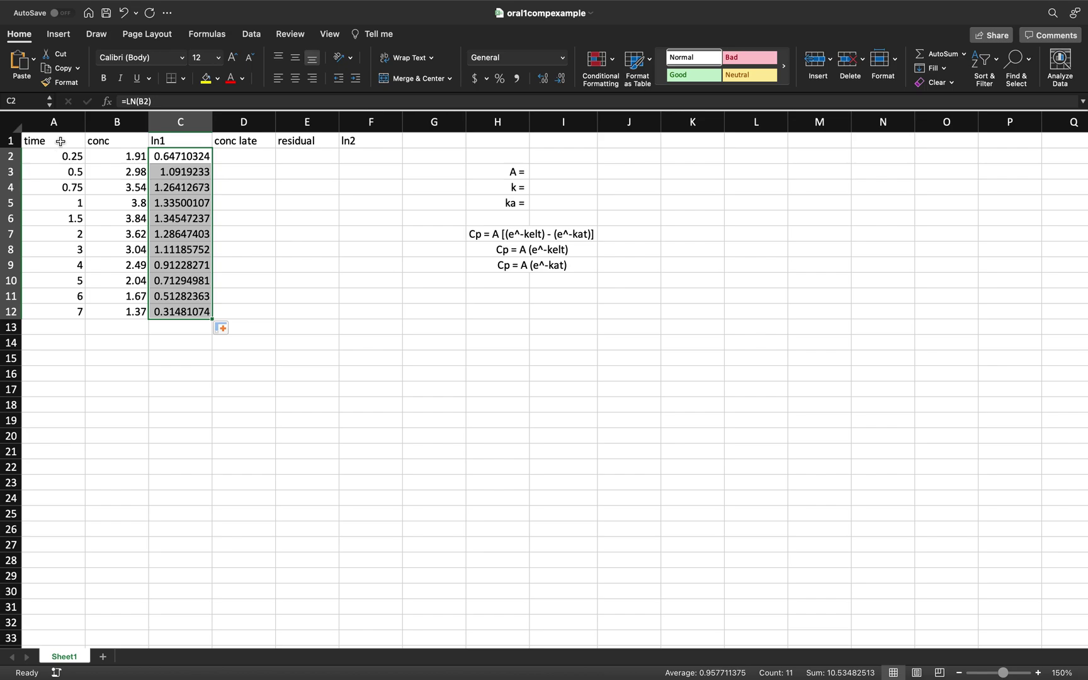
Insert a plain scatter chart of ln1 (C1:C12) versus time (A1:A12) below the data table.
drag(60, 141, 58, 313)
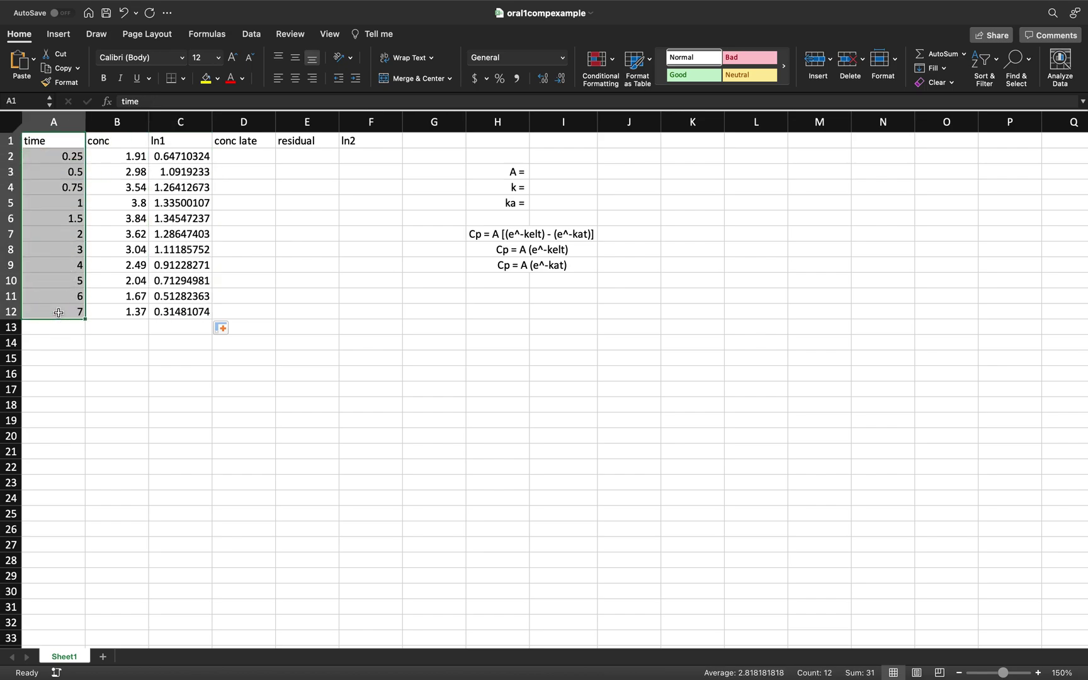
drag(186, 140, 181, 313)
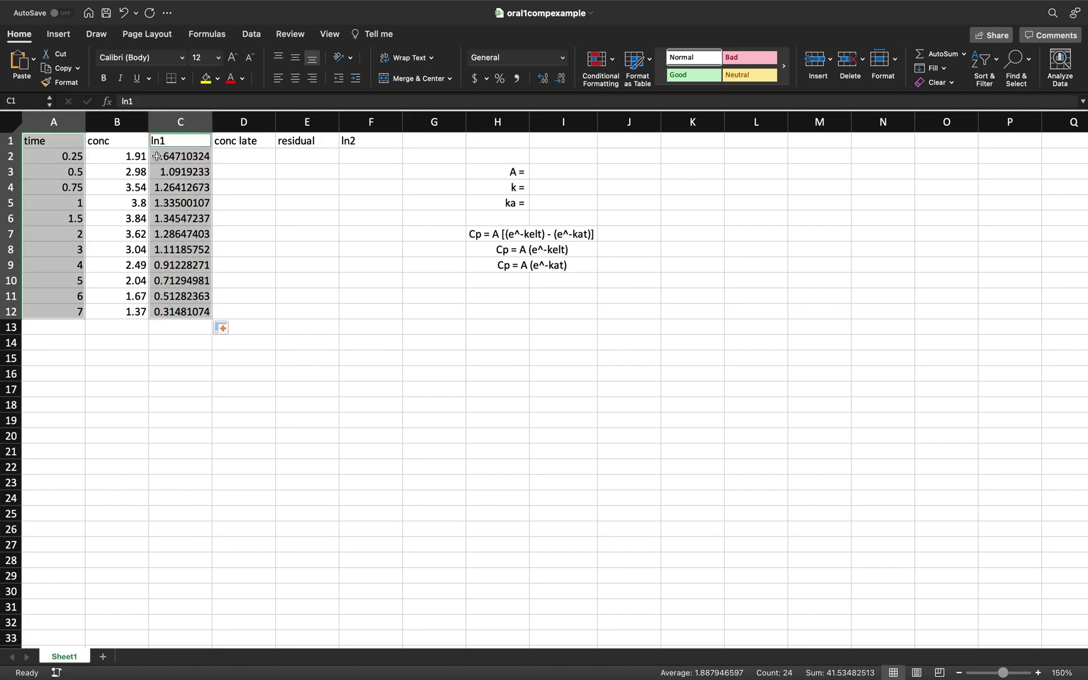
click(58, 34)
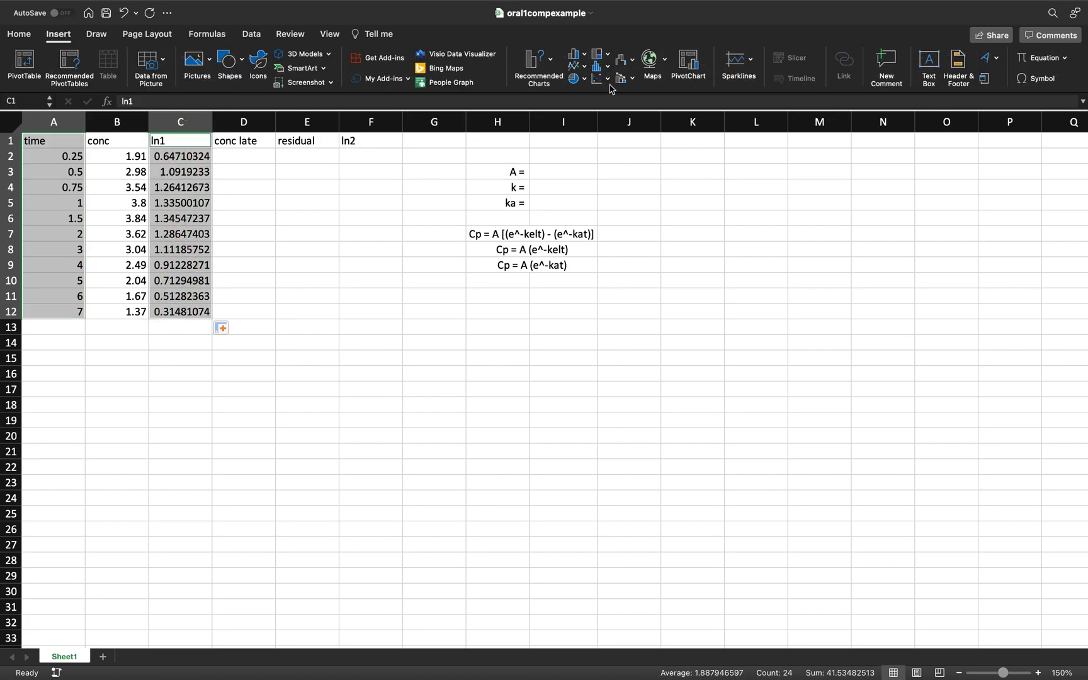
click(600, 80)
click(622, 130)
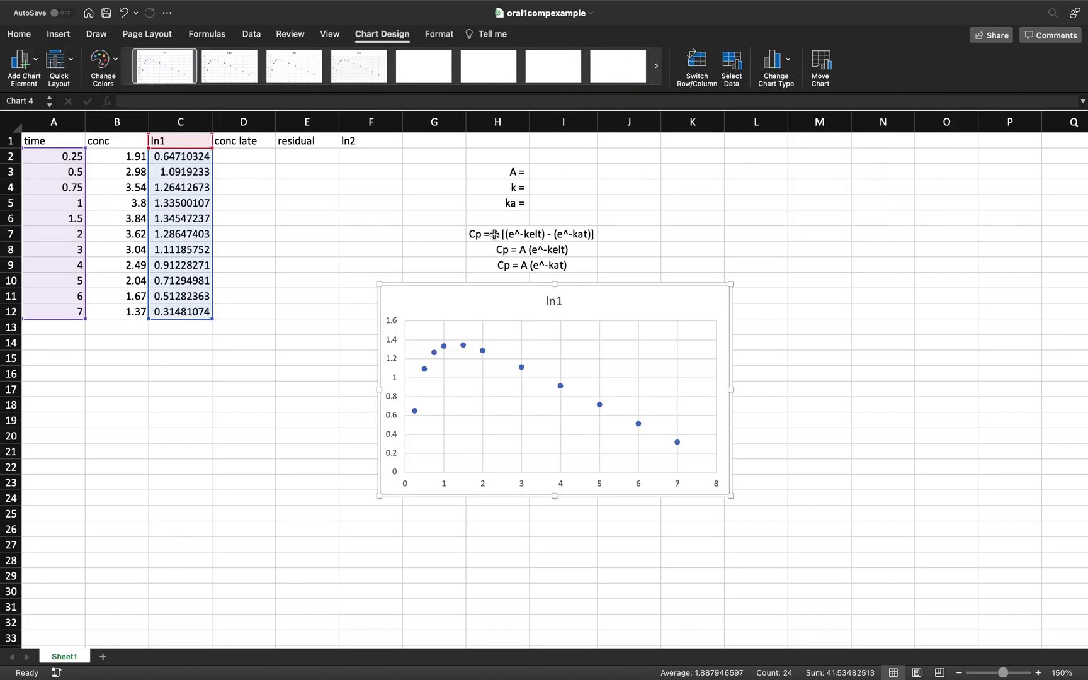
drag(459, 300, 143, 371)
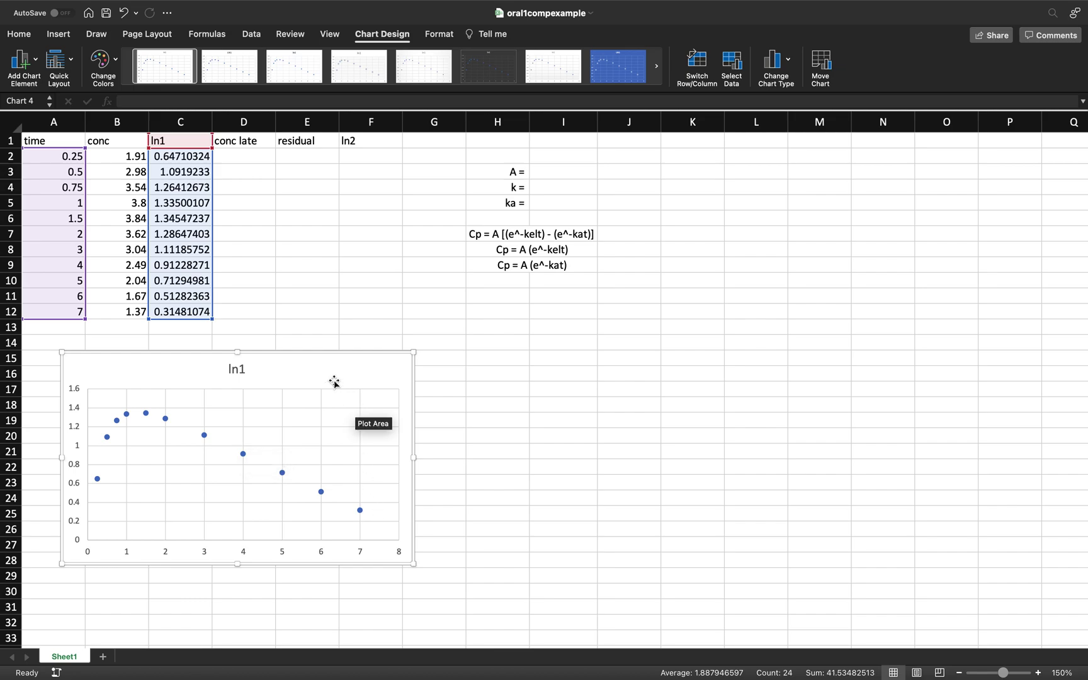
Add a linear trendline to the ln1 scatter chart.
click(23, 61)
mouse_move(70, 220)
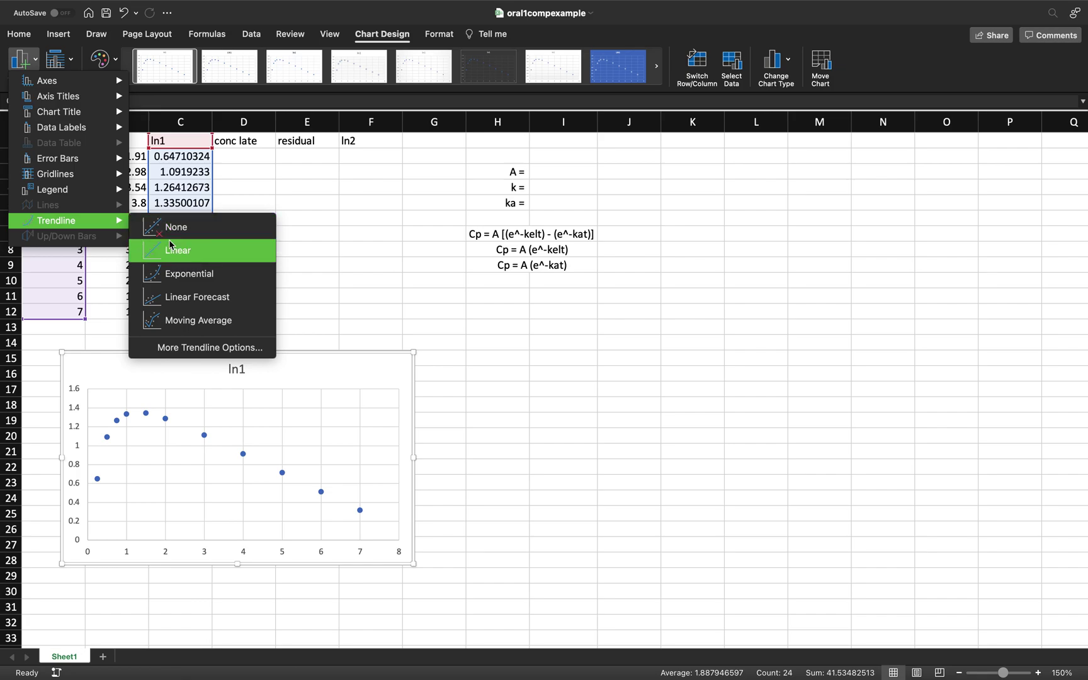
click(180, 250)
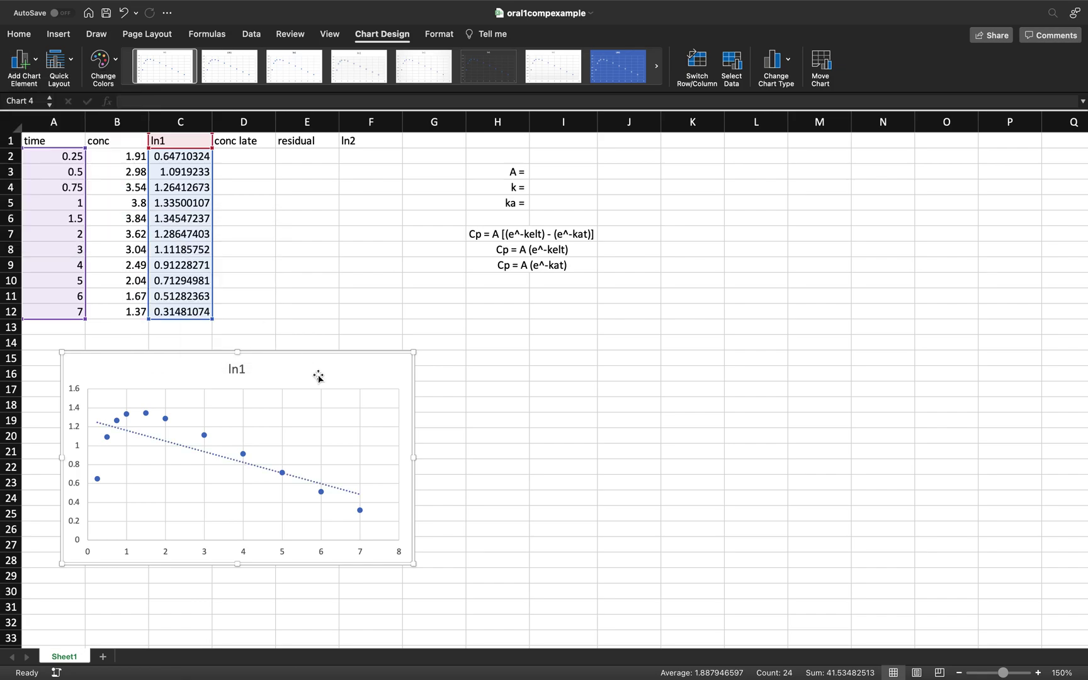
Show the trendline equation y = -0.1126x + 1.275 and R² = 0.541, moving the label lower.
double_click(297, 481)
click(946, 478)
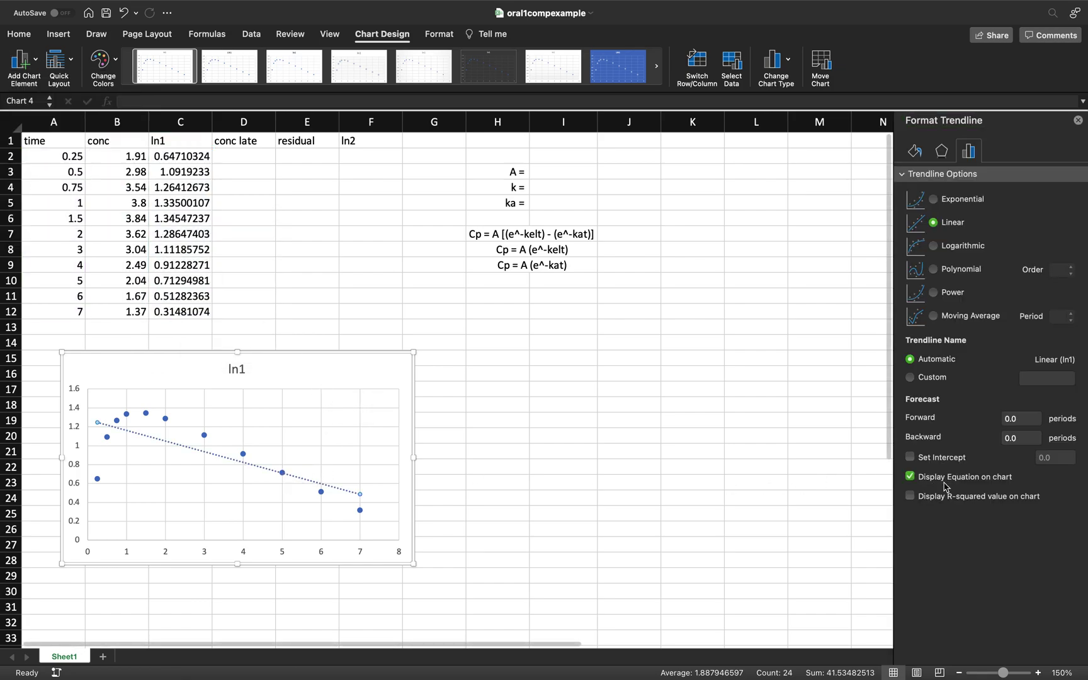
click(947, 498)
click(1078, 120)
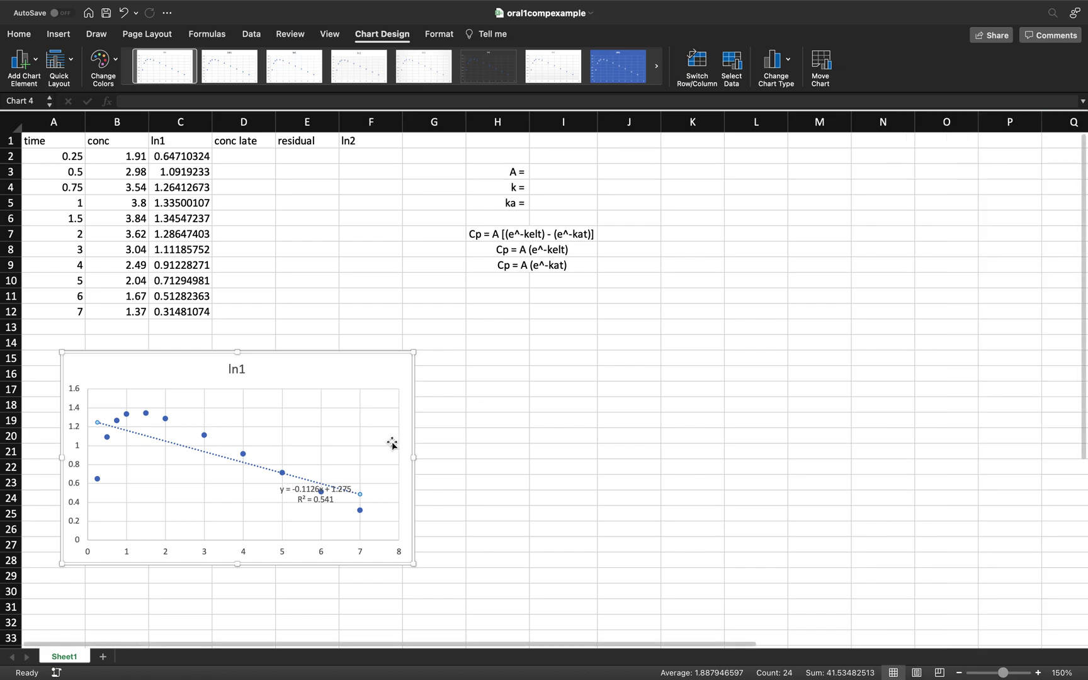
drag(299, 498, 244, 511)
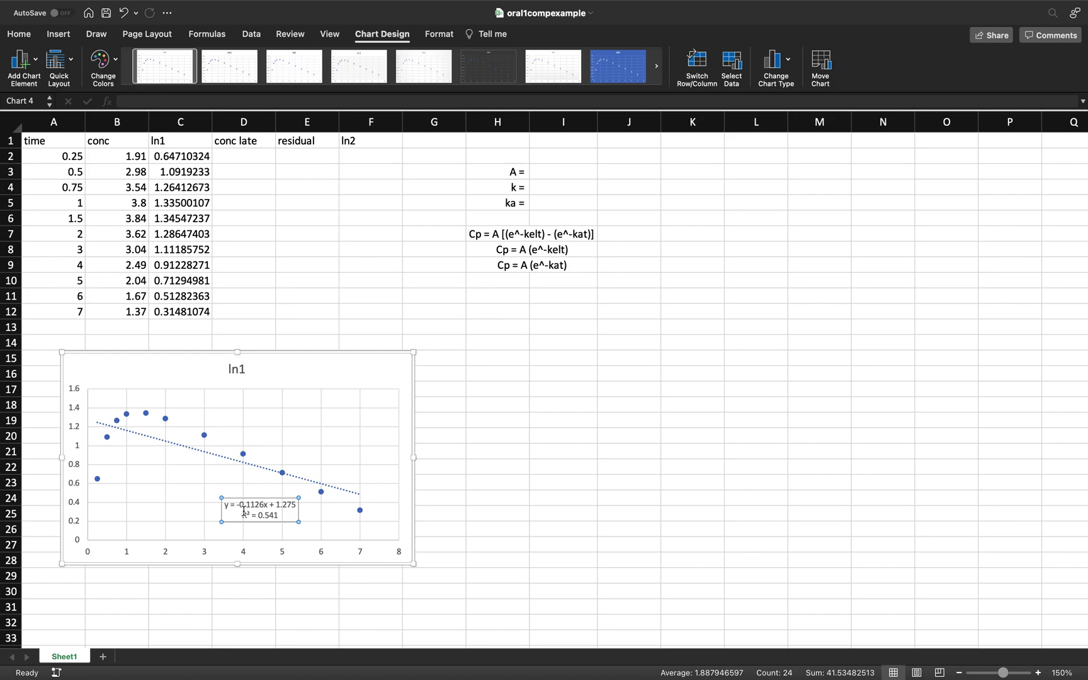
Shrink the chart's source ranges to rows 8–12 so only times 3 to 7 are plotted.
click(155, 368)
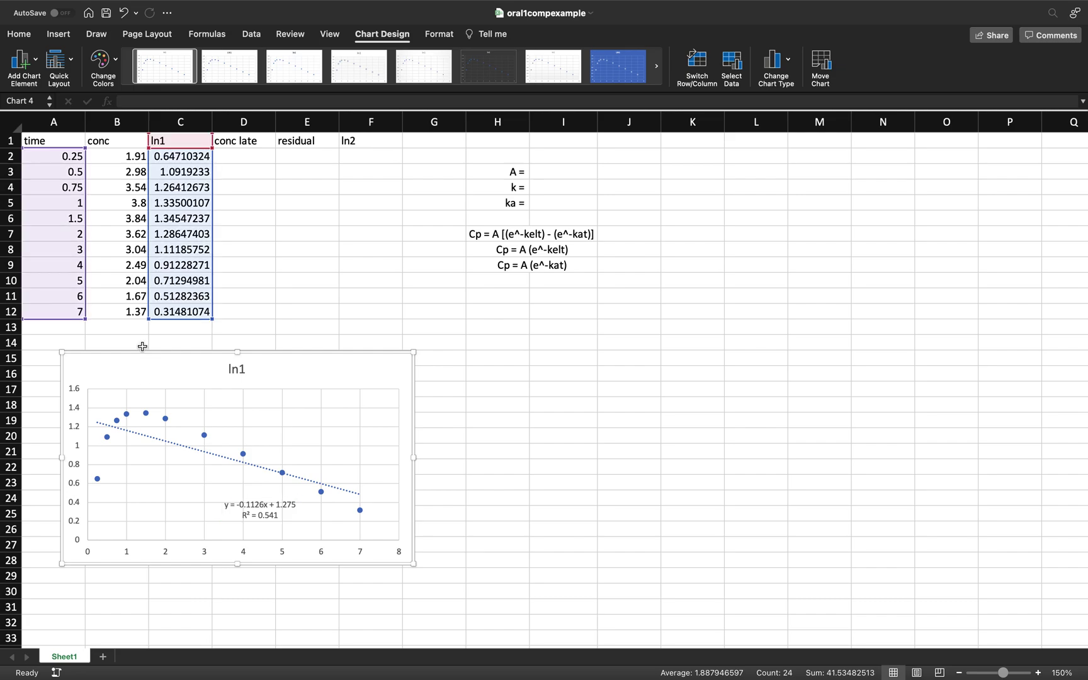
click(85, 148)
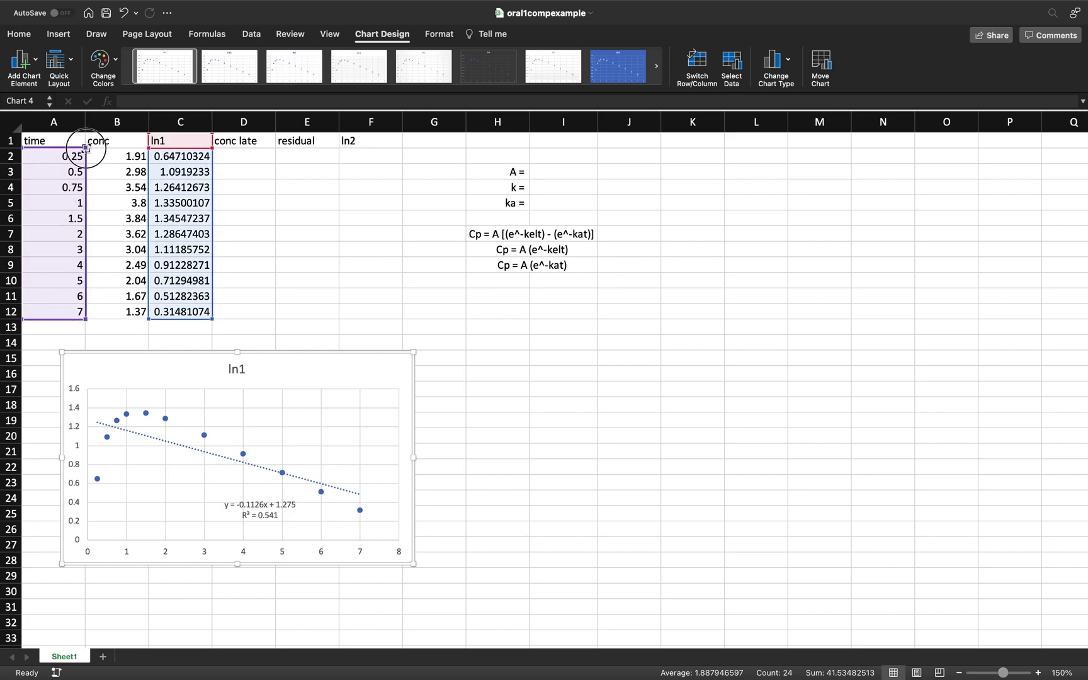
drag(86, 148, 80, 263)
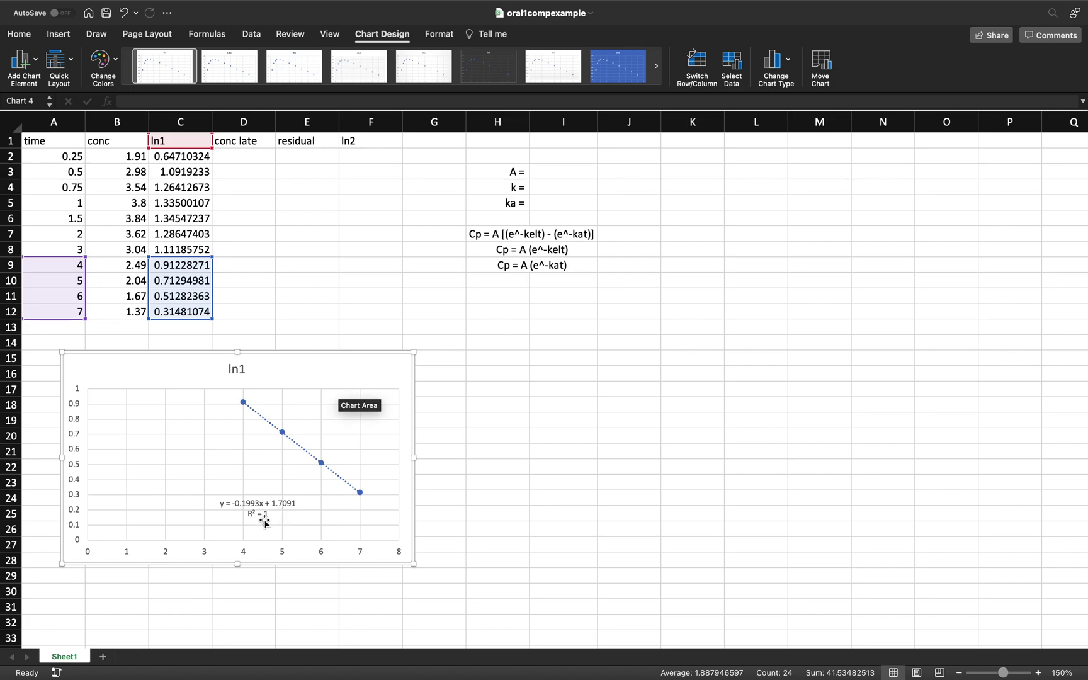
click(85, 256)
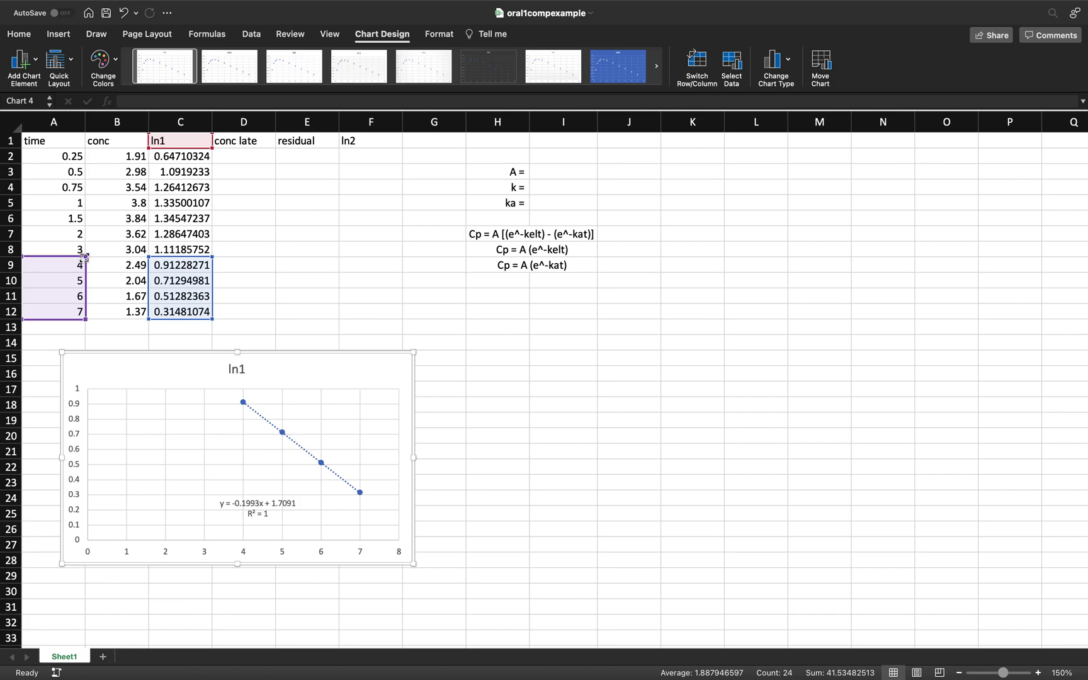
drag(85, 256, 86, 241)
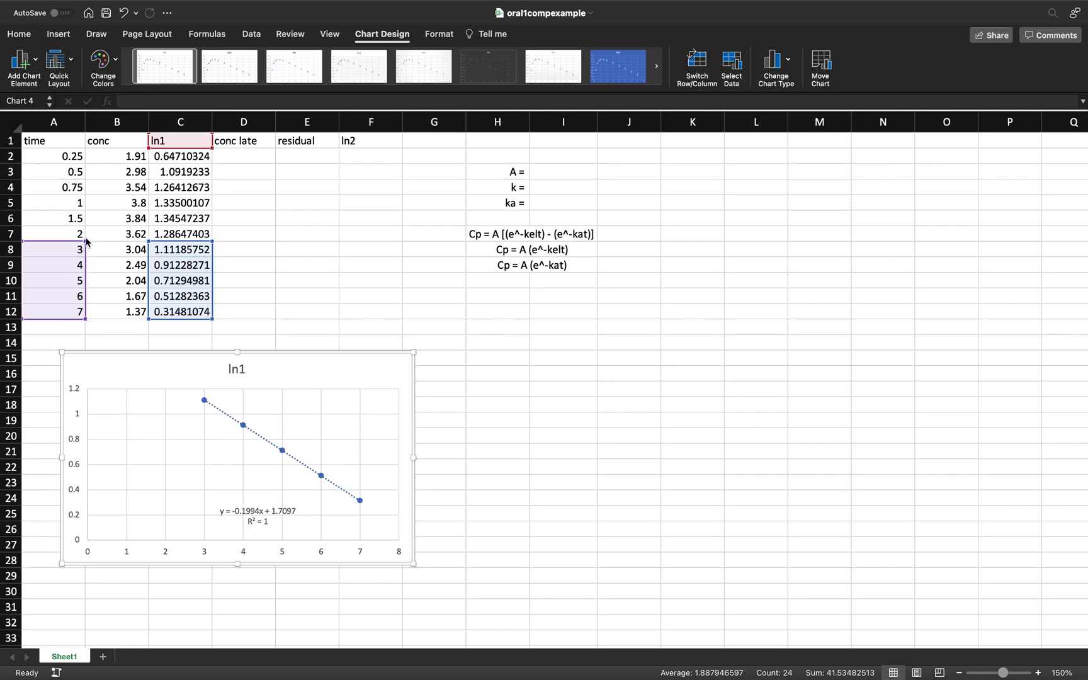
click(85, 242)
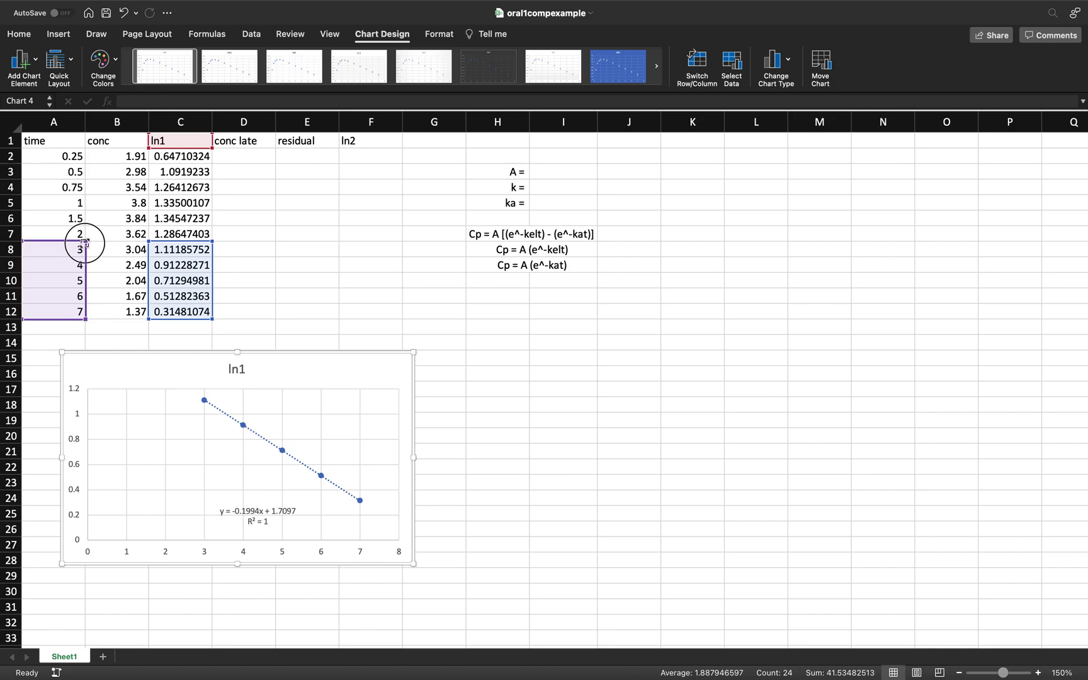
mouse_move(85, 243)
mouse_down()
mouse_move(84, 232)
mouse_move(85, 243)
mouse_up()
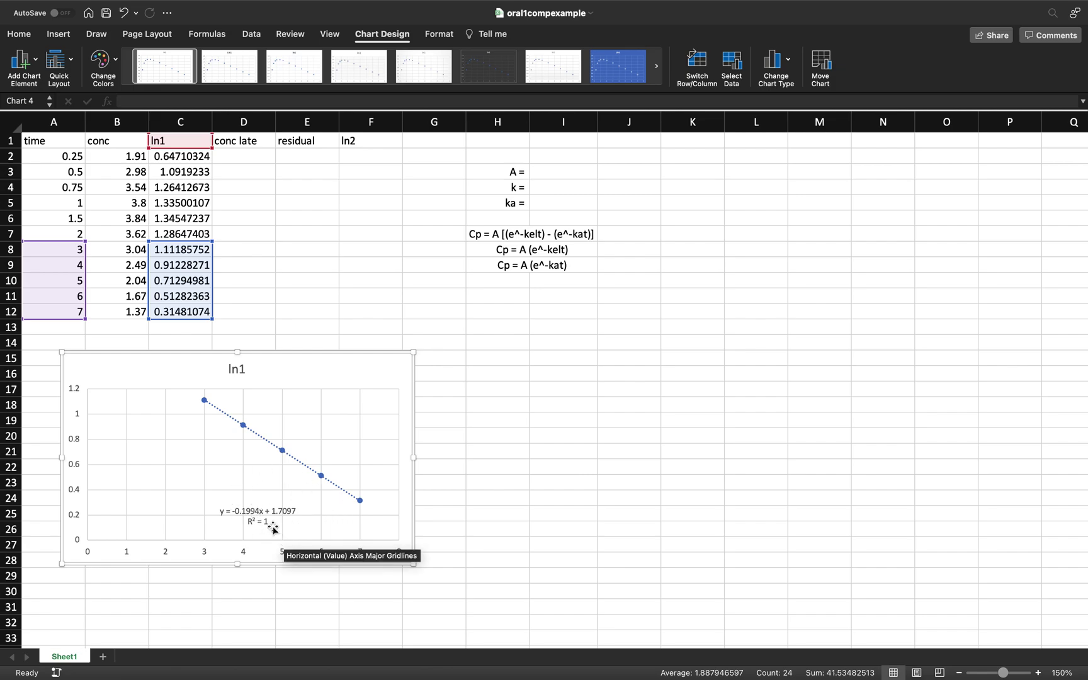
Enter =EXP(1.7097) in I3 so A reads 5.52730304.
click(547, 175)
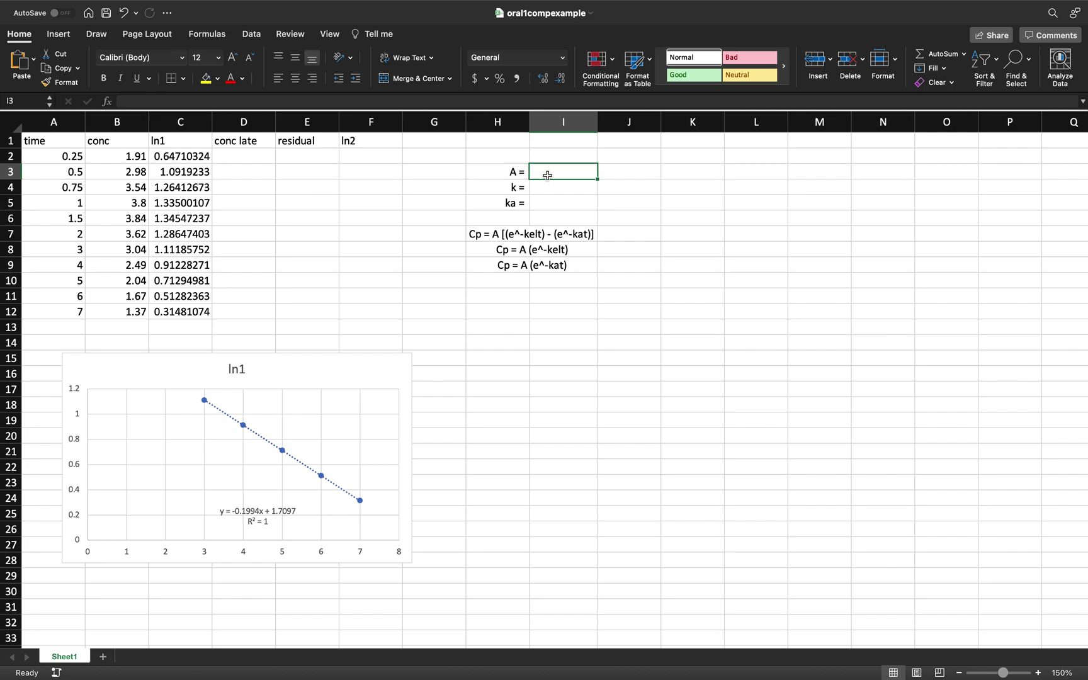
text(=)
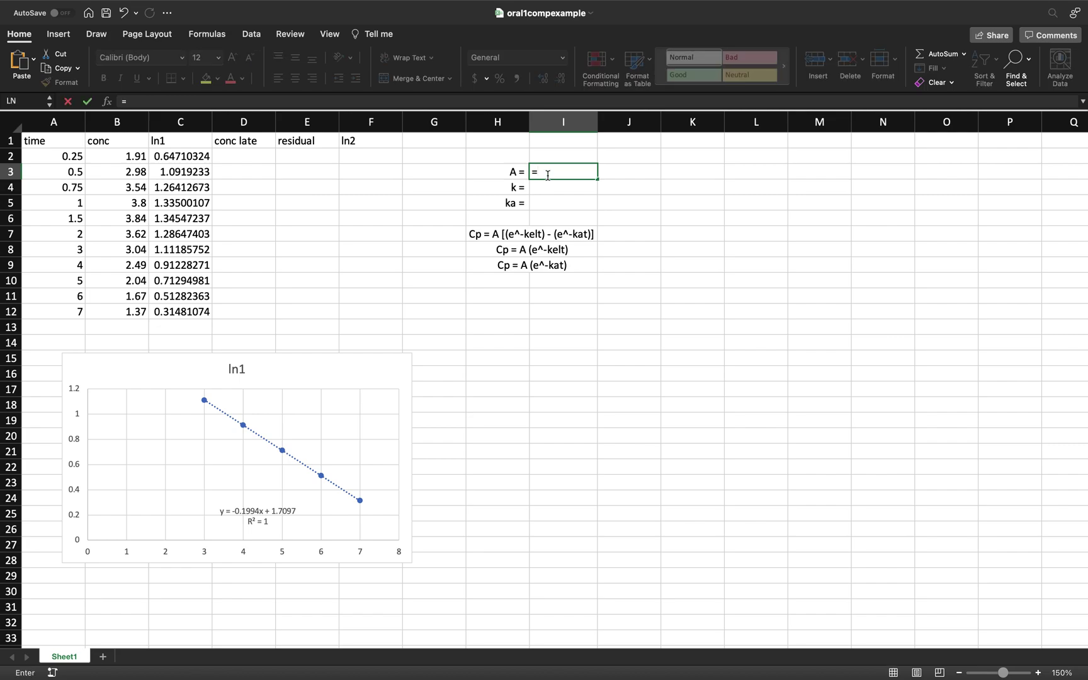
text(EXP)
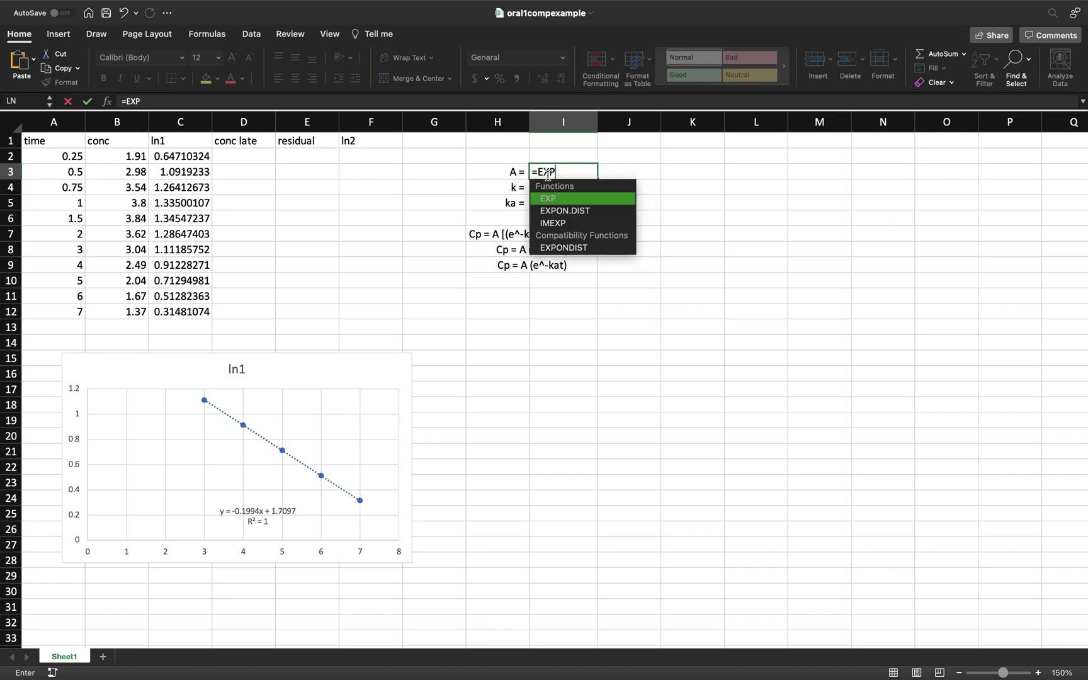
text(()
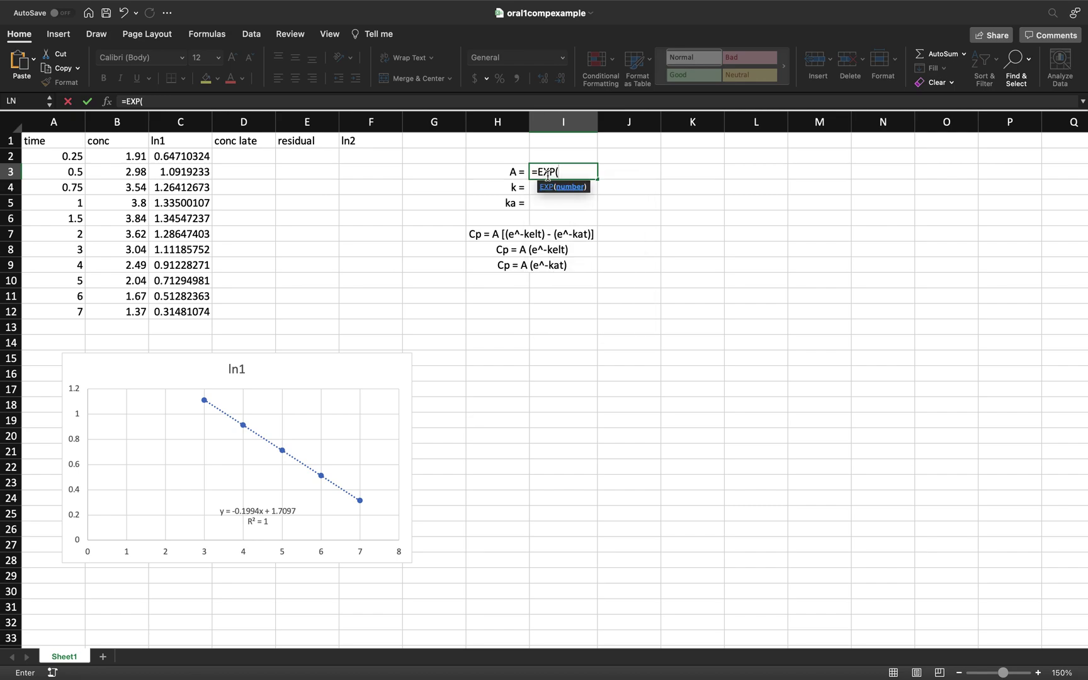
text(1.7097))
key(Return)
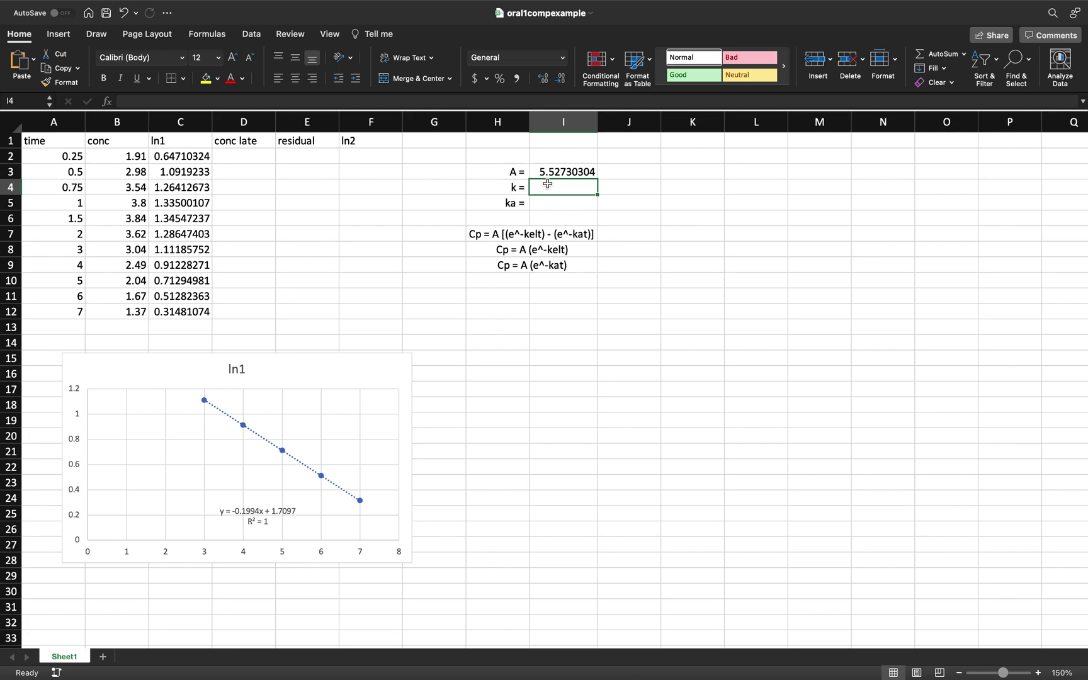
Enter k = 0.1994 in I4 and review the absorption and elimination equations.
text(0.1)
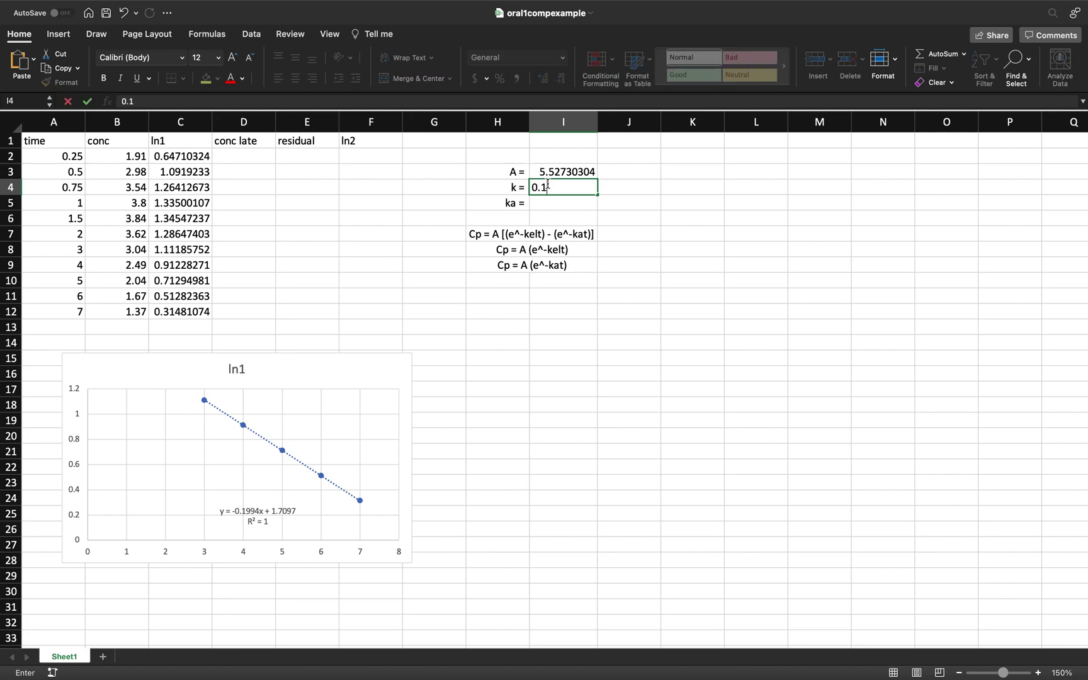
text(994)
key(Return)
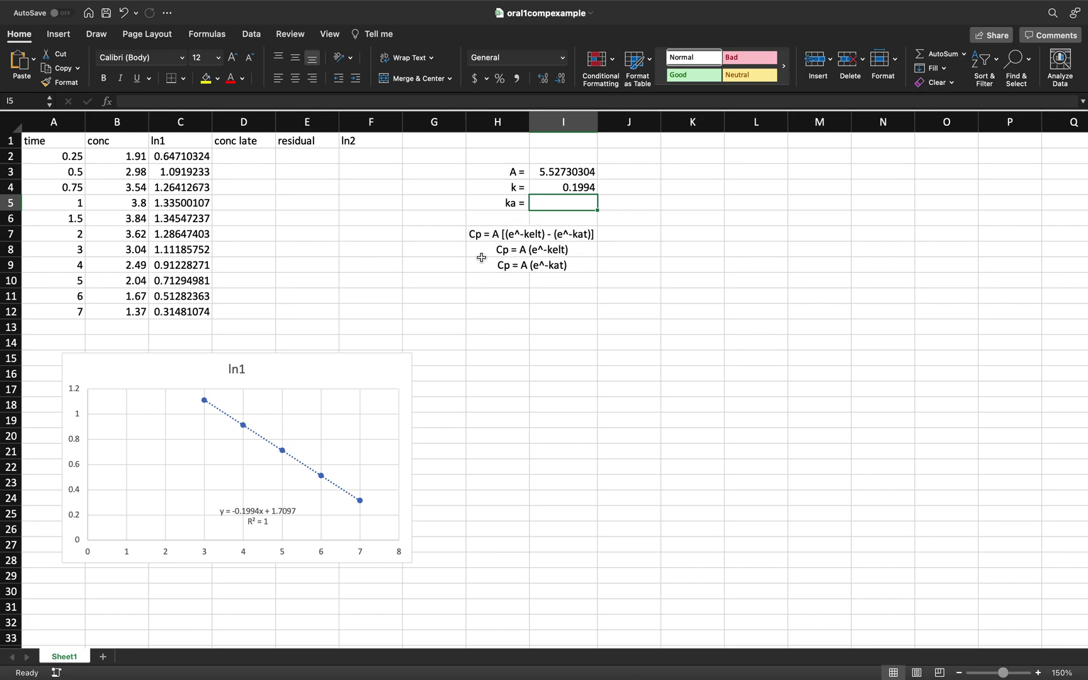
click(583, 250)
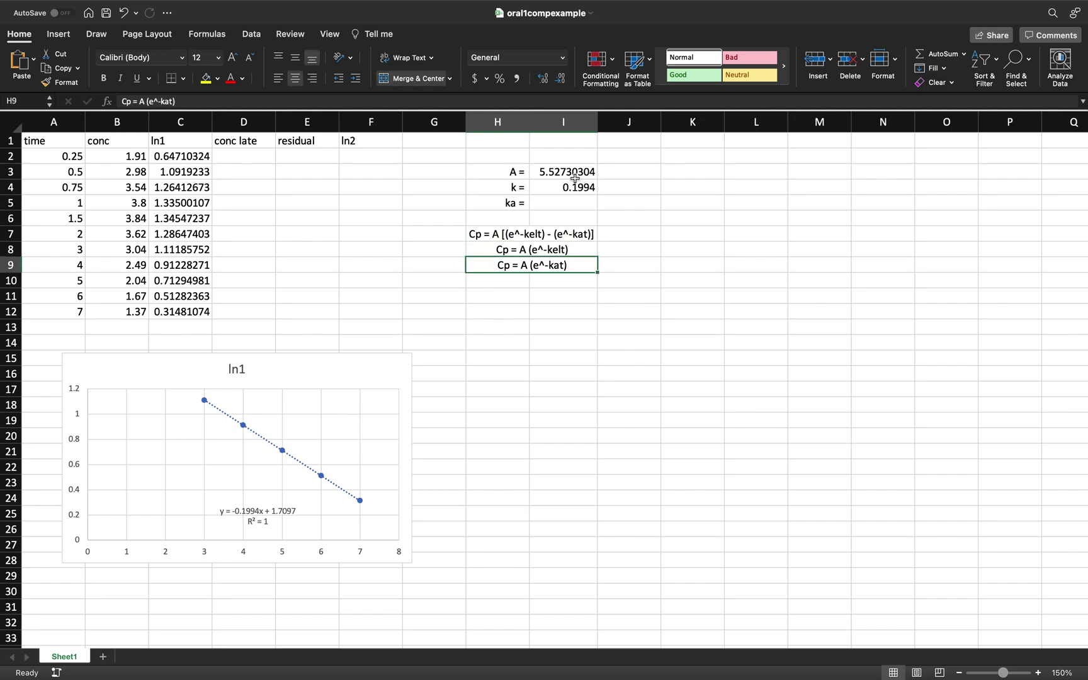
click(583, 248)
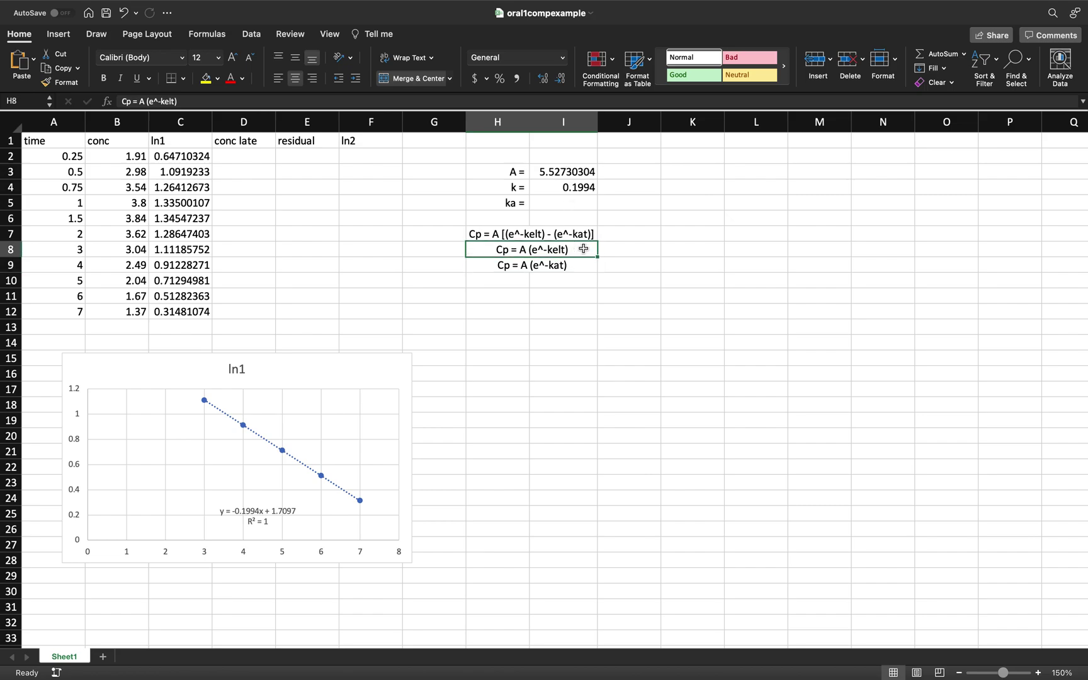
click(258, 155)
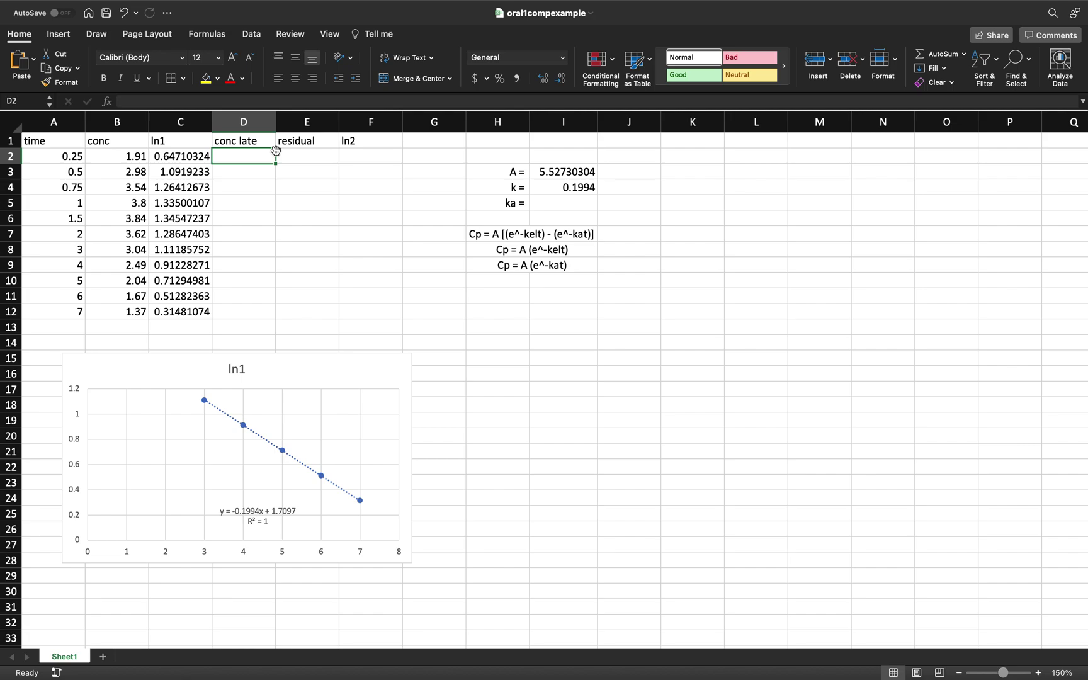
Fill D2:D7 with conc late predictions =5.527*EXP(-0.1994*A2).
text(=)
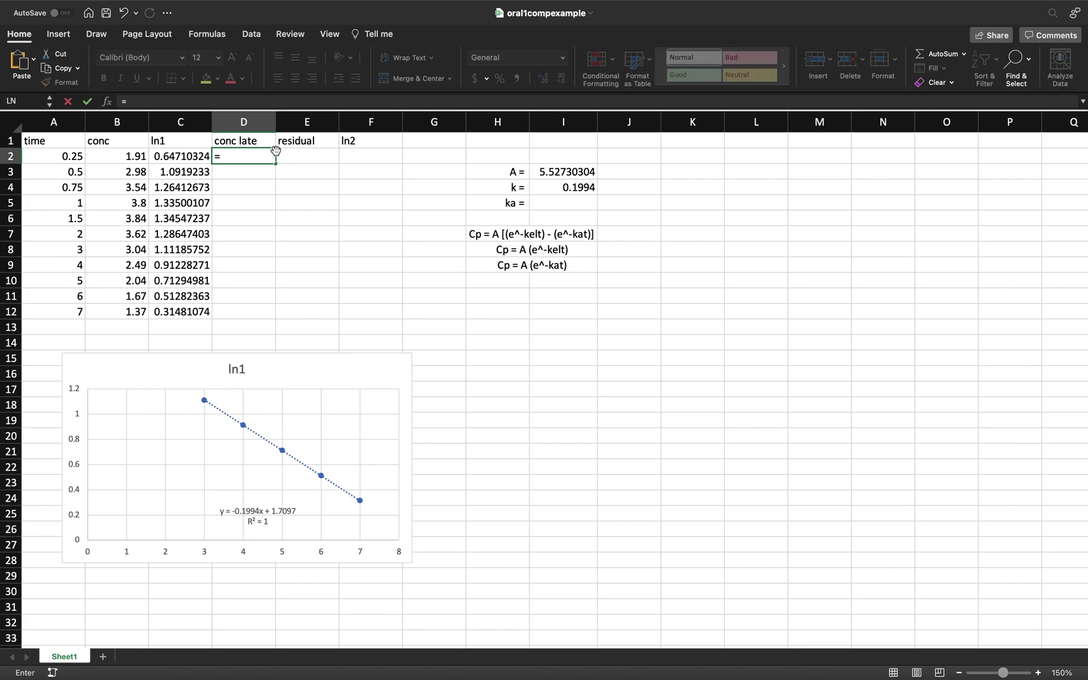
text(5.527*EXP)
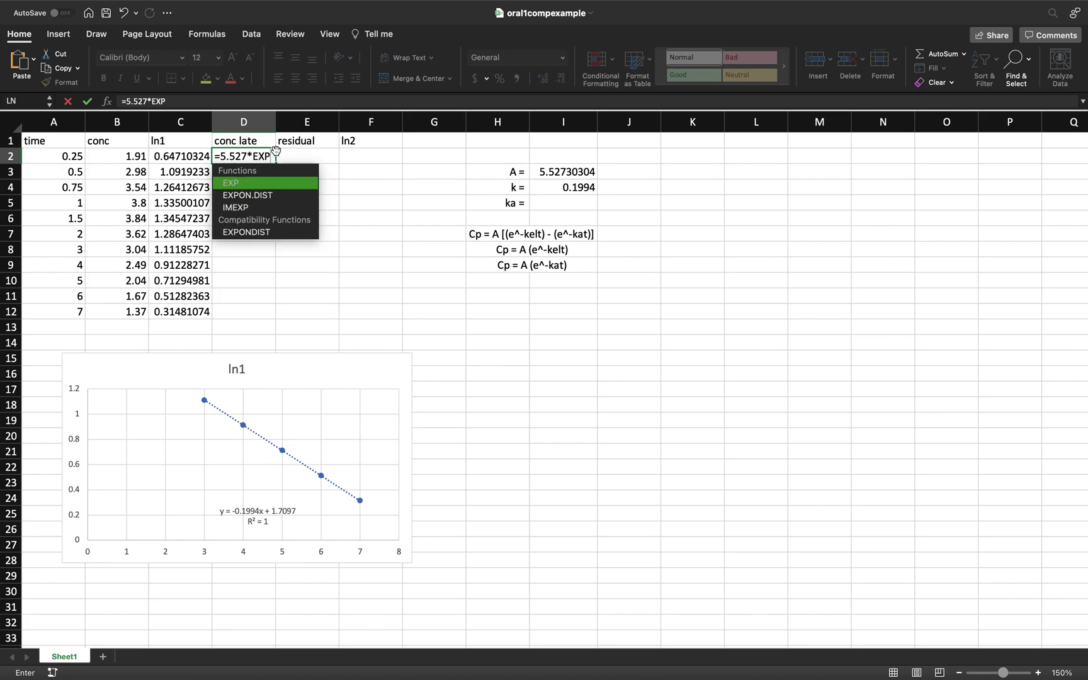
text(()
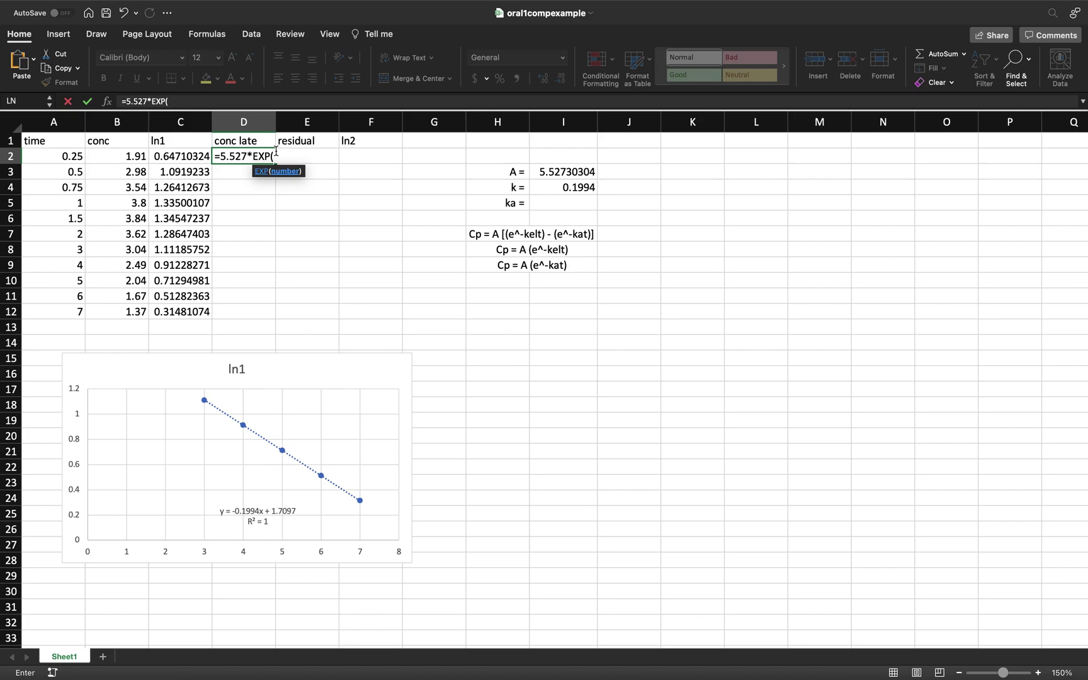
text(-0.1994*)
click(48, 158)
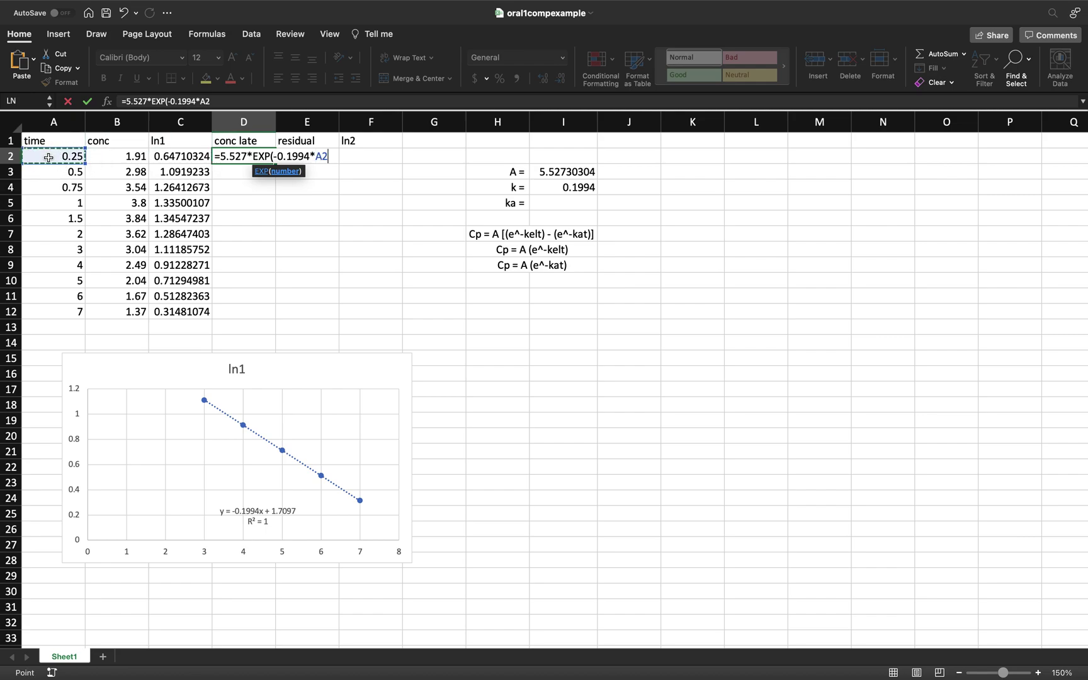
text())
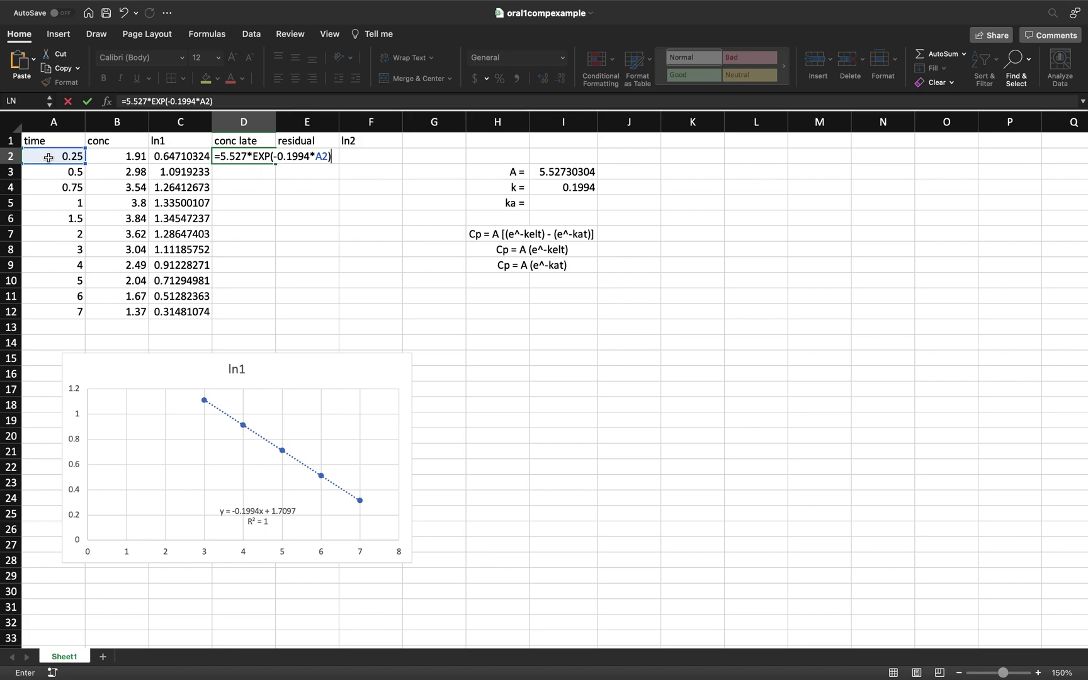
key(Return)
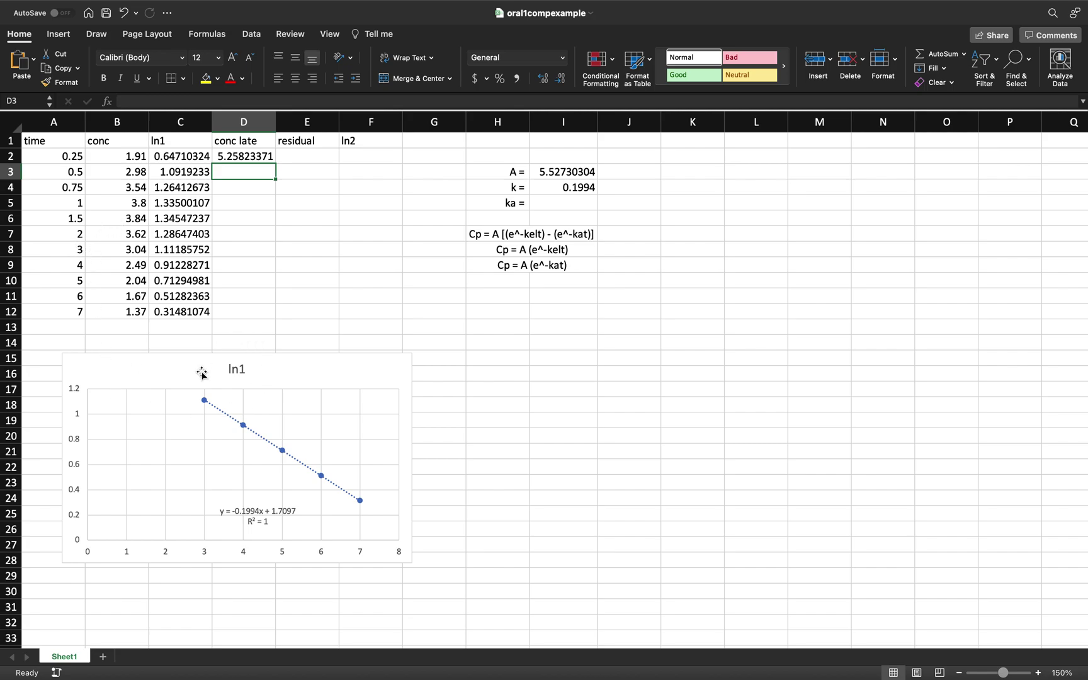
click(271, 160)
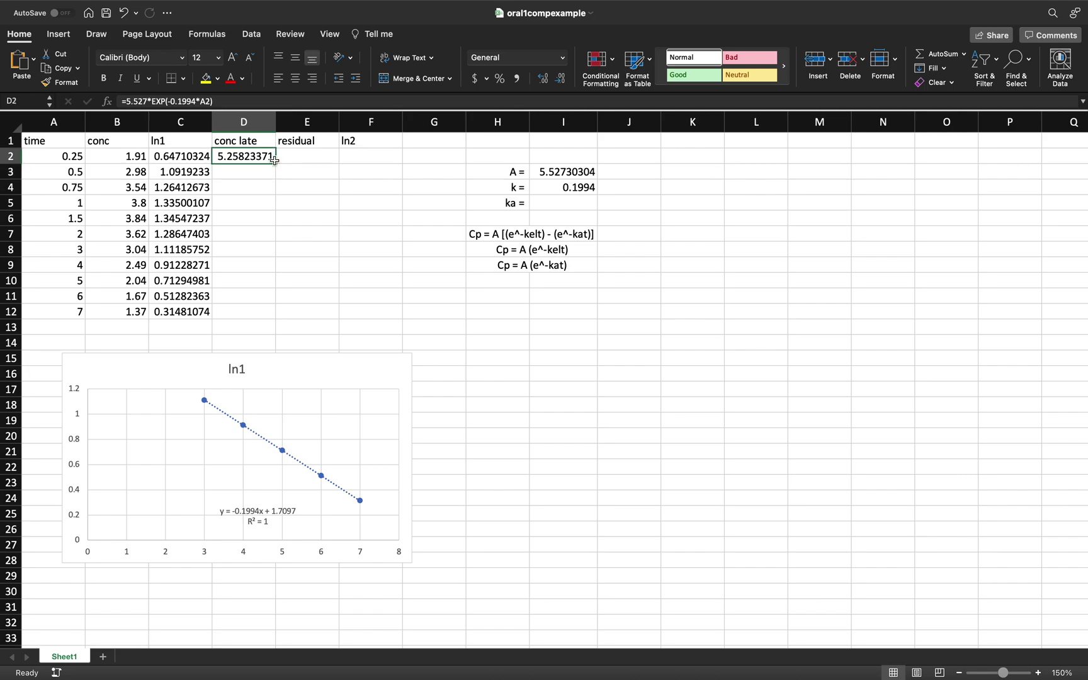
drag(277, 164, 266, 236)
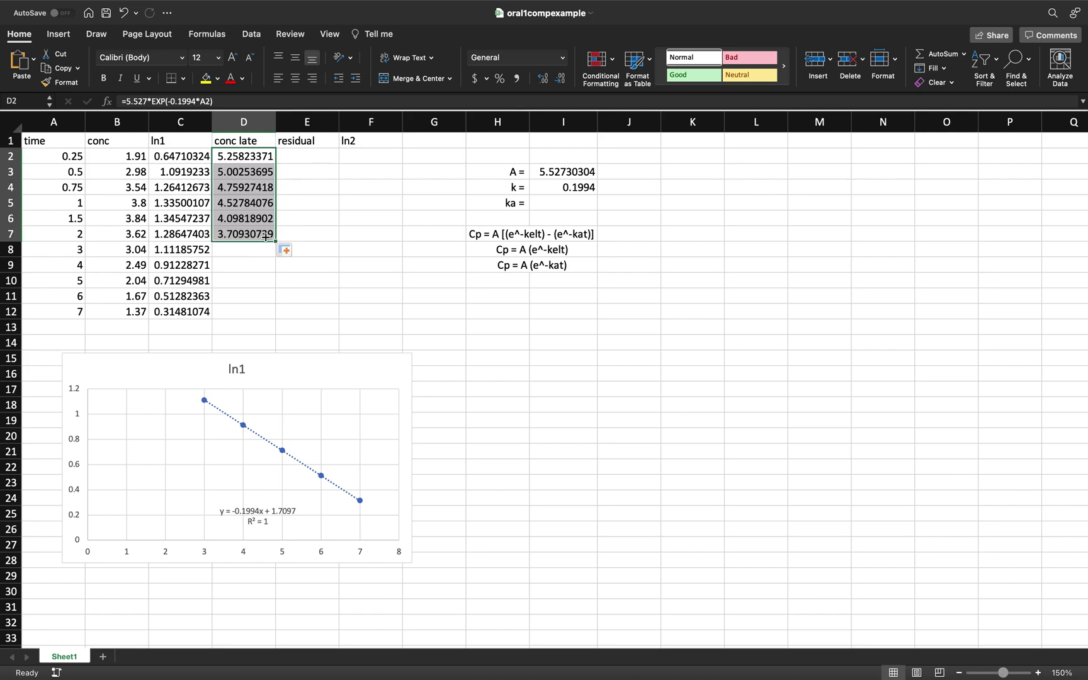
click(296, 155)
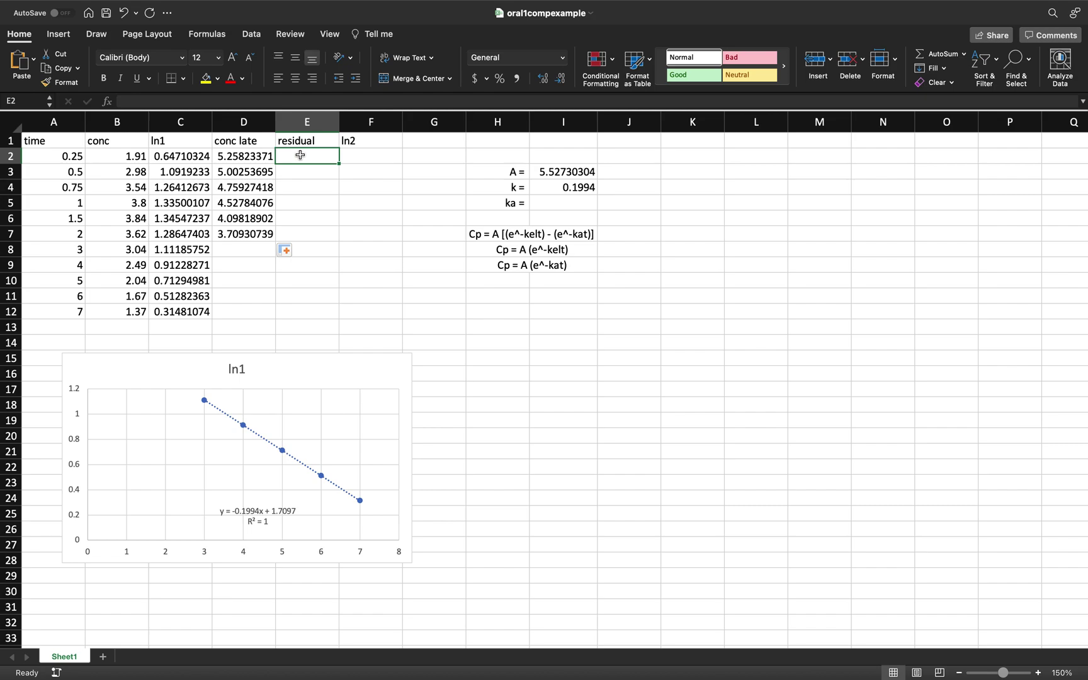
Fill E2:E7 with residuals =D2-B2, conc late minus measured conc.
text(=)
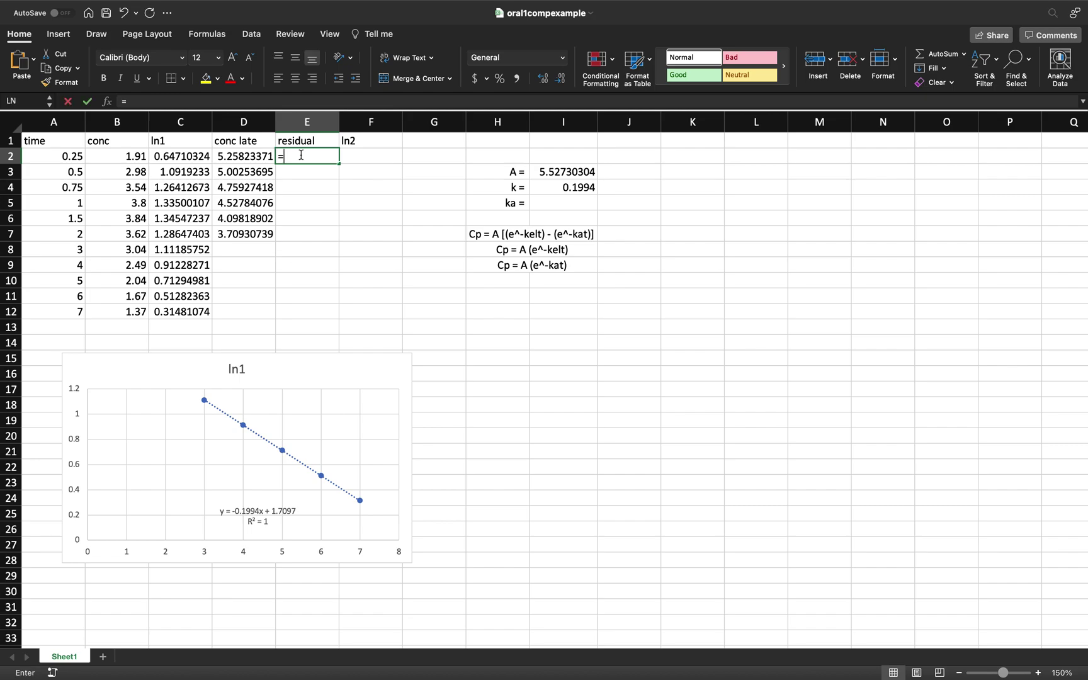
click(246, 158)
text(-)
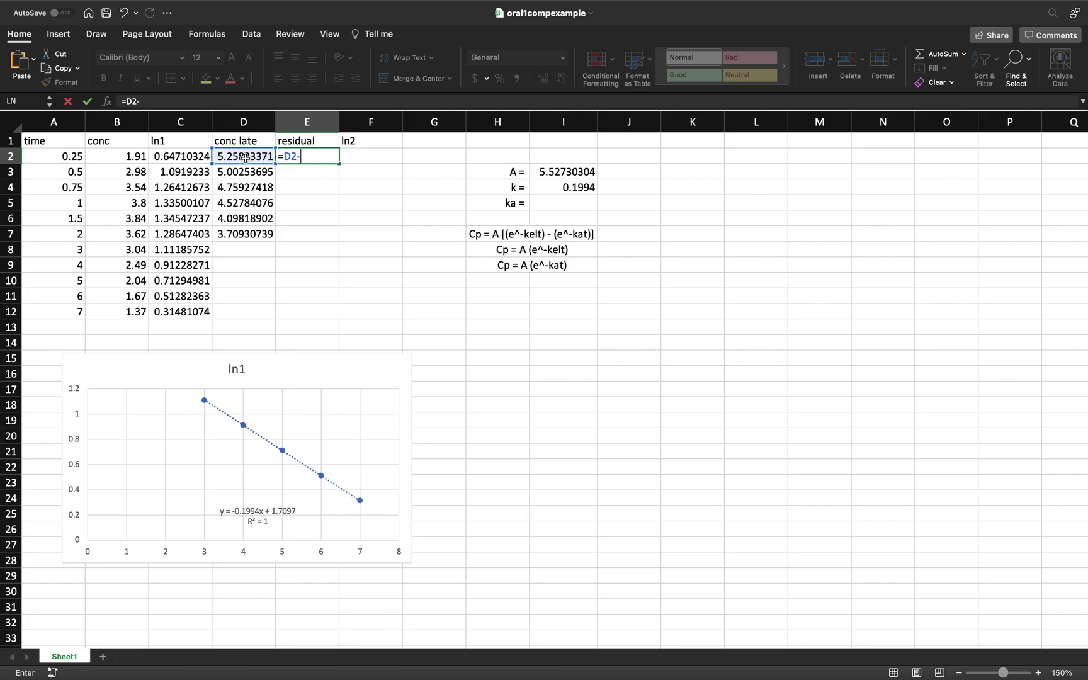
click(119, 157)
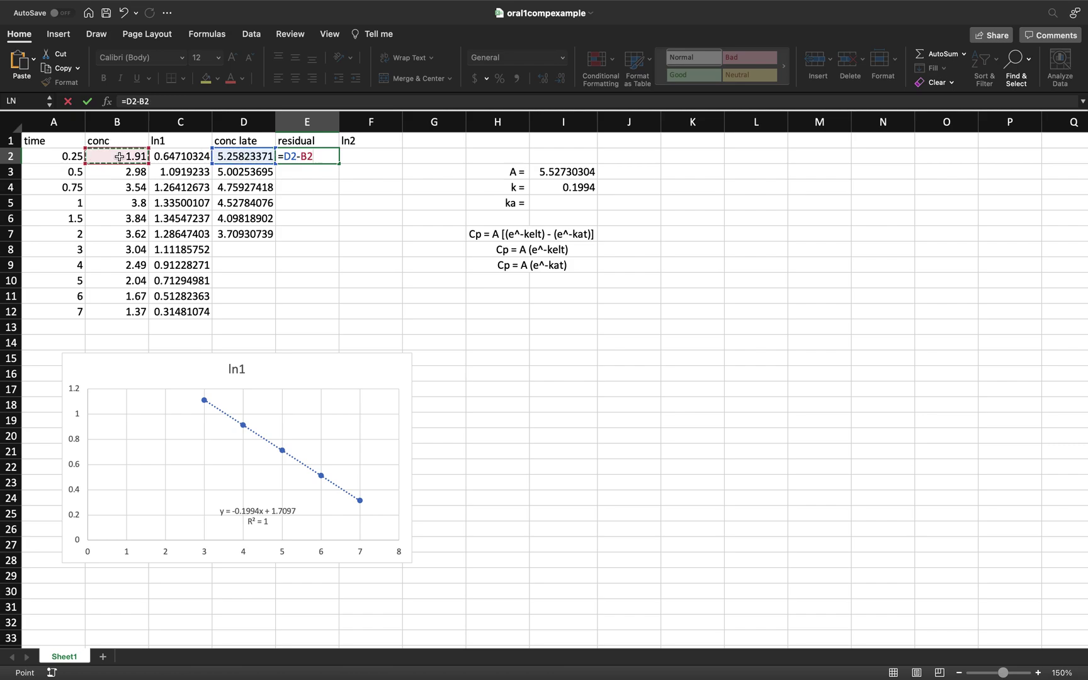
text())
key(BackSpace)
key(Return)
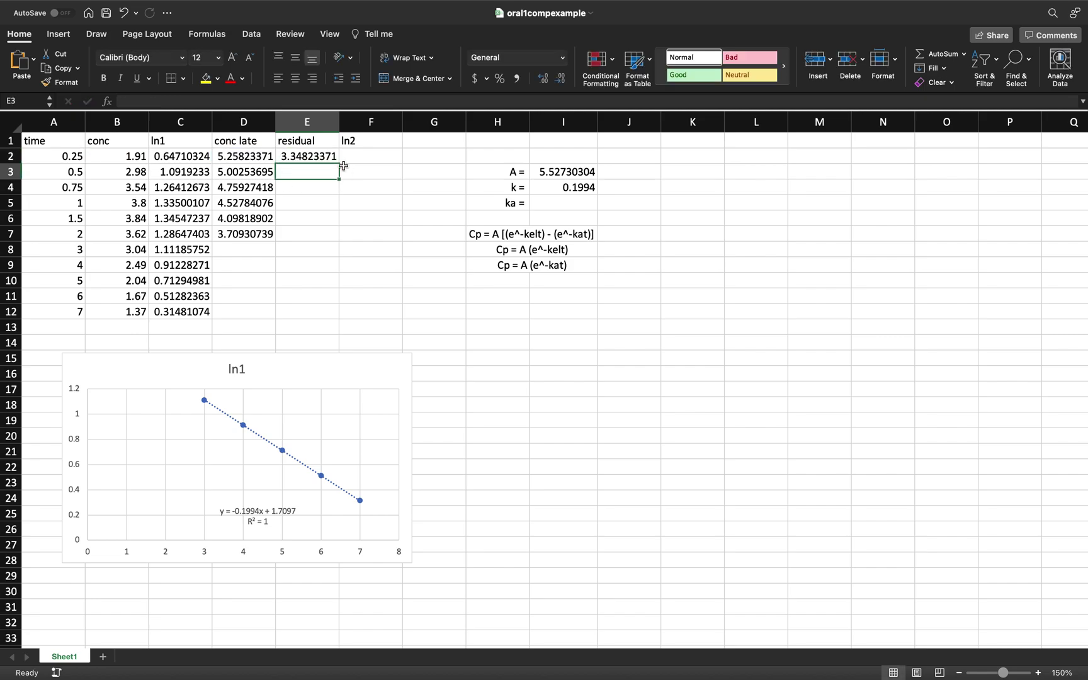
click(334, 158)
drag(338, 163, 327, 237)
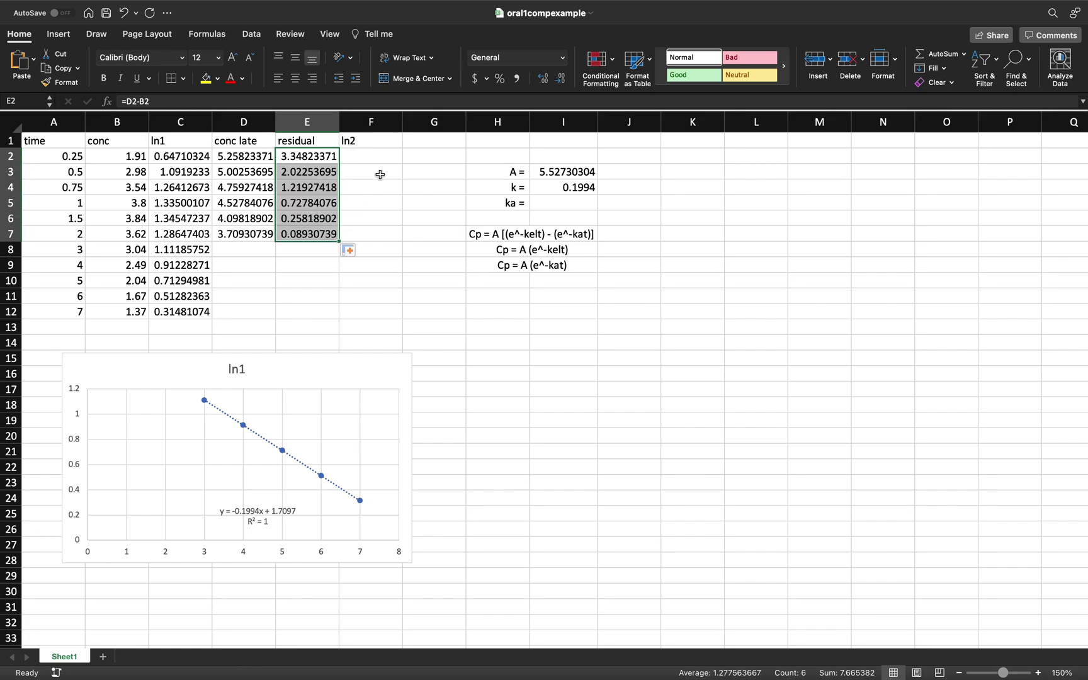
click(372, 157)
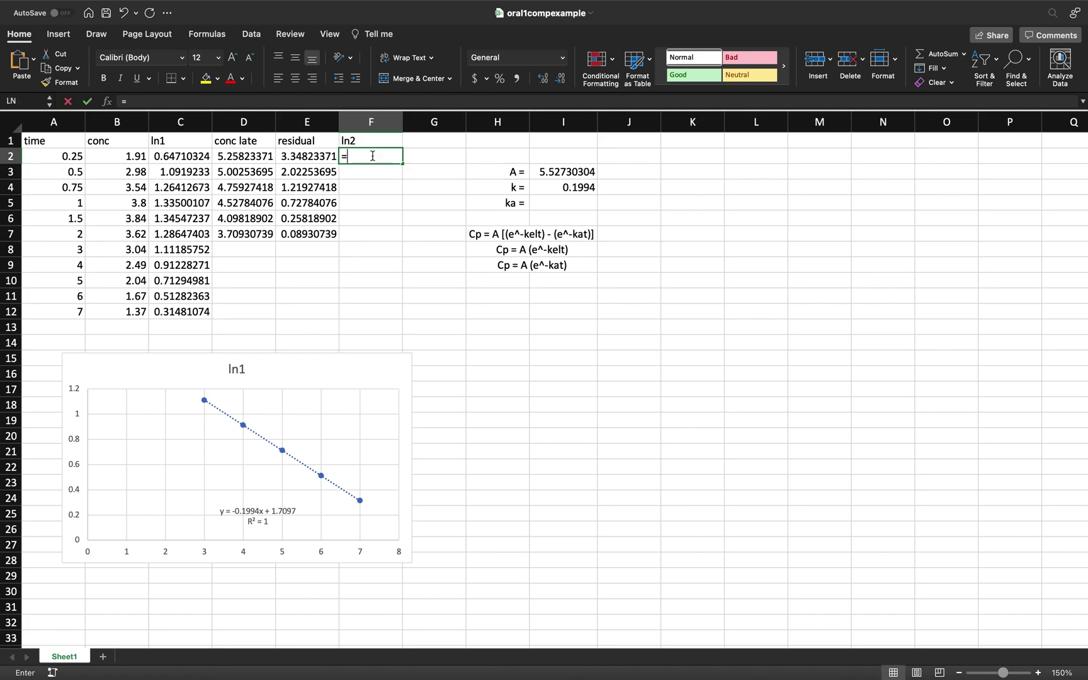
Fill F2:F7 with =LN(E2), the natural log of each residual.
text(=ln)
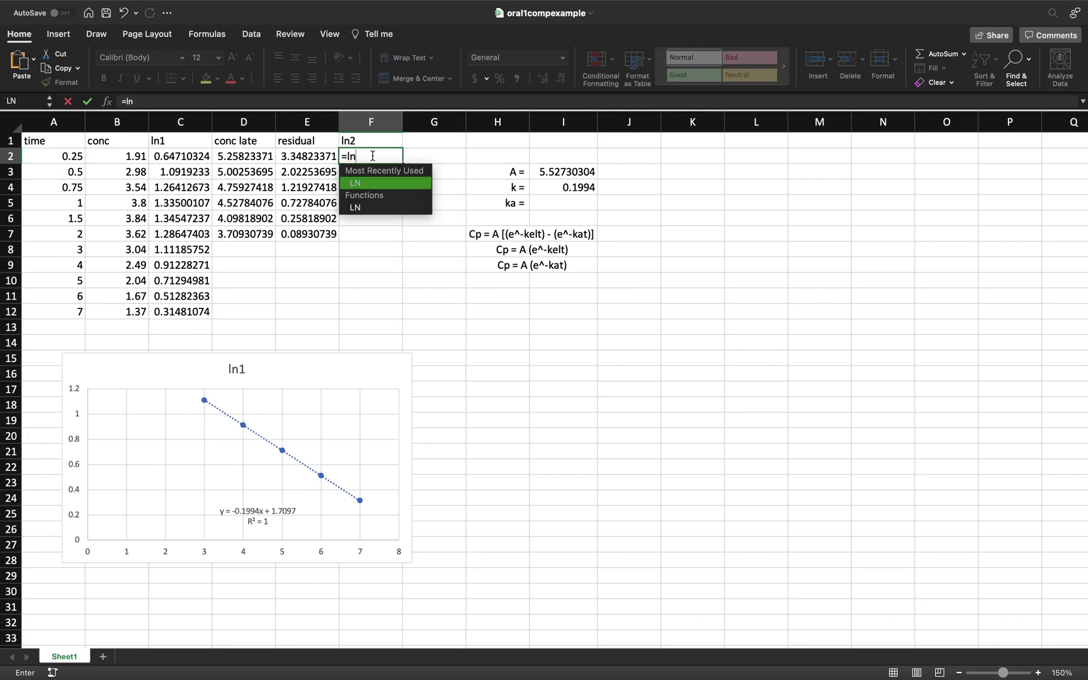
text(()
click(311, 157)
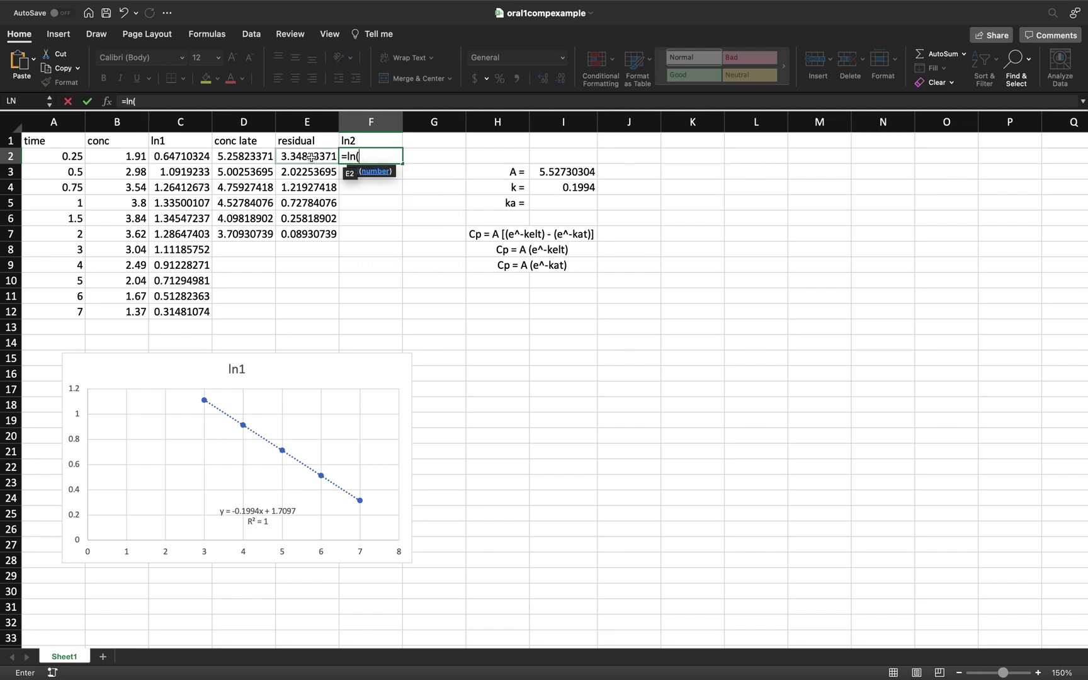
text())
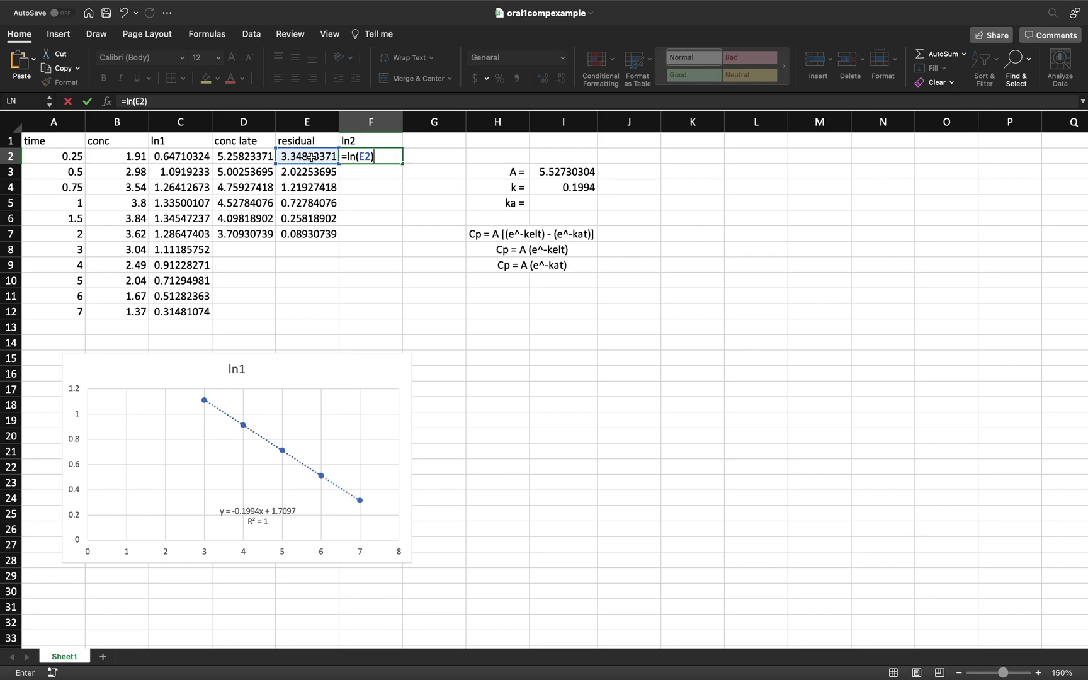
key(Return)
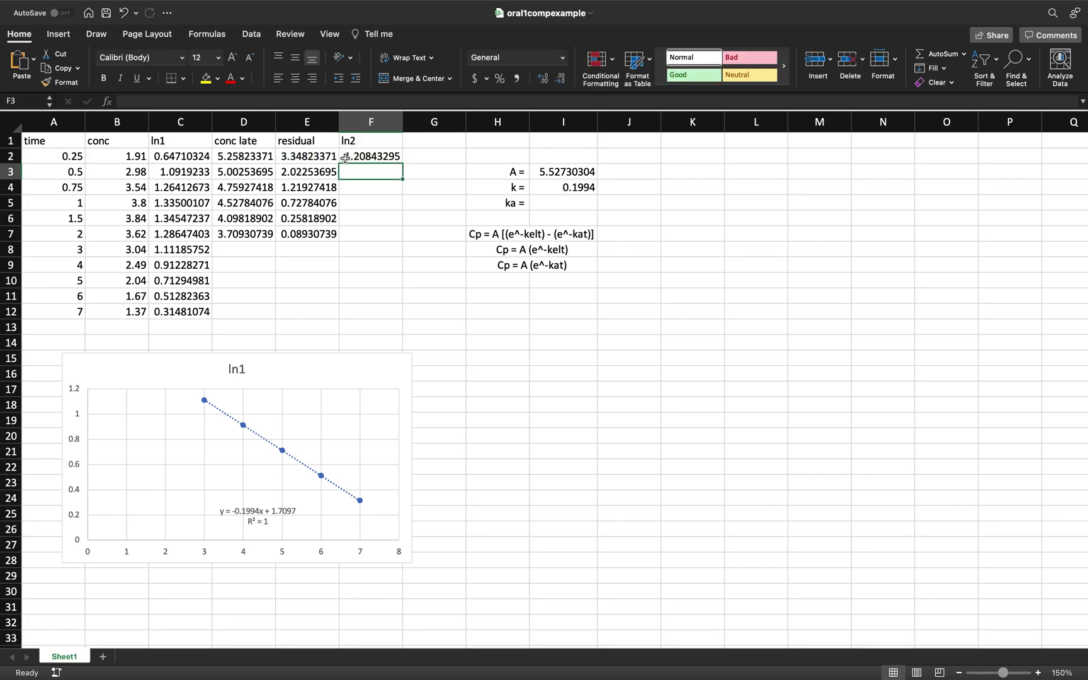
click(370, 158)
drag(401, 164, 401, 236)
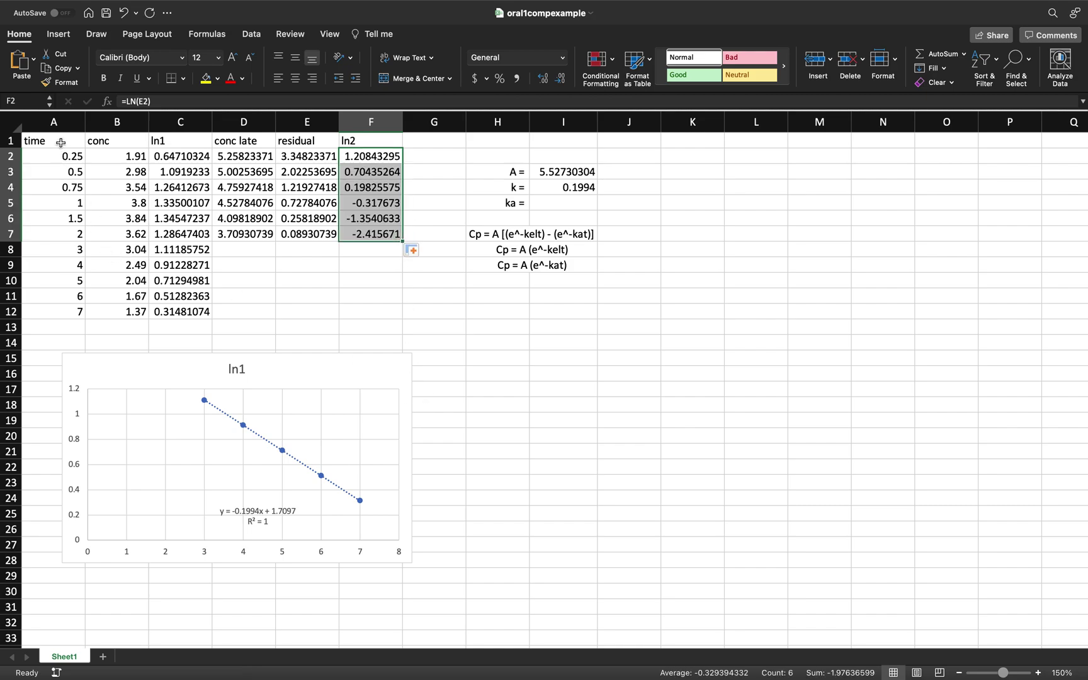
Insert a scatter chart of ln2 (F1:F7) versus time (A1:A7) beside the ln1 chart.
drag(63, 141, 59, 229)
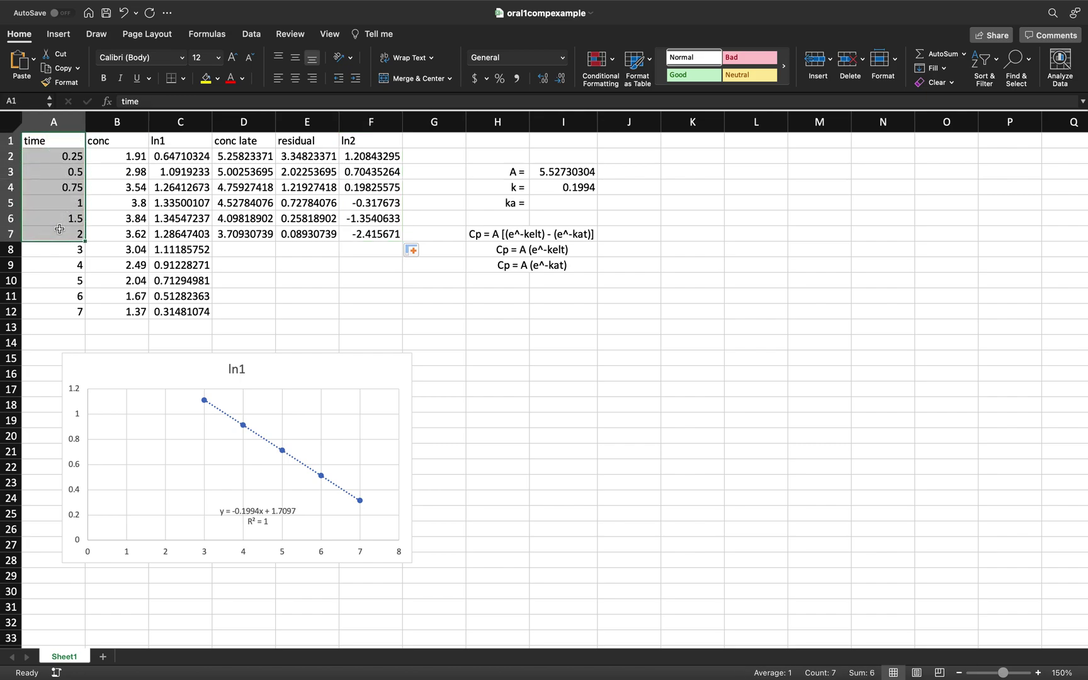
super+click(384, 141)
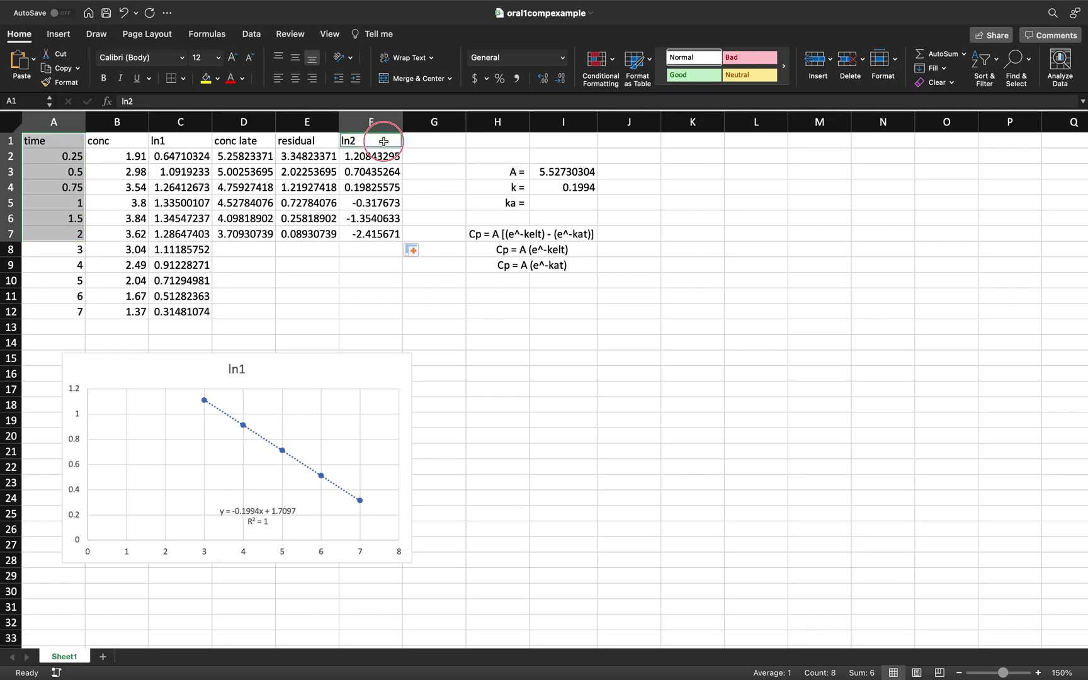
drag(383, 141, 372, 233)
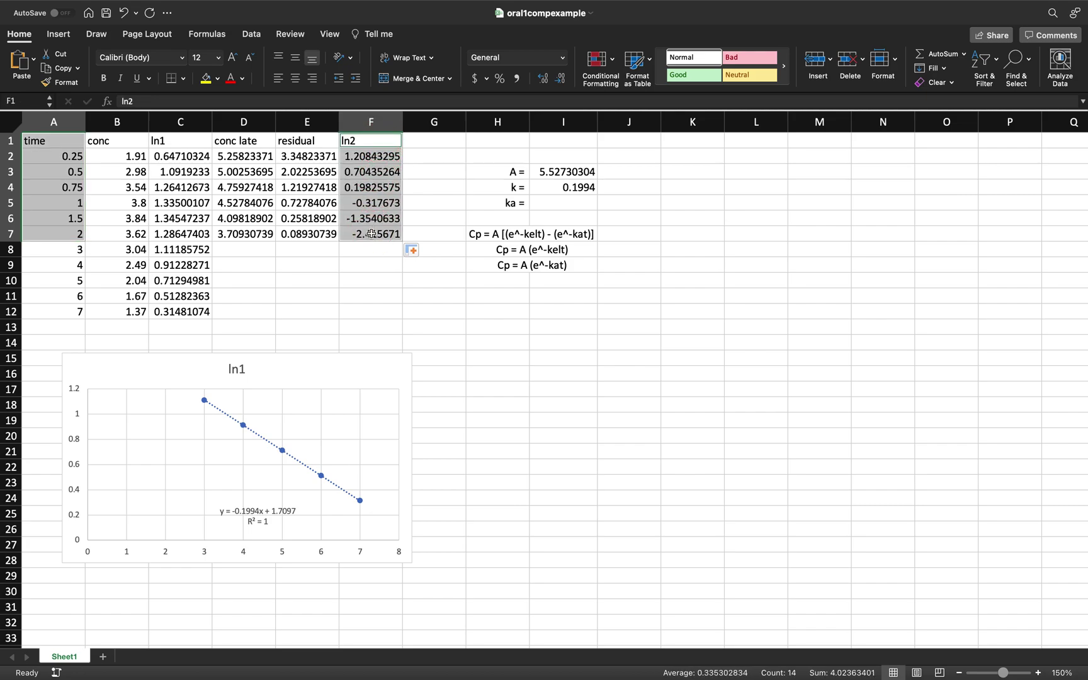
click(58, 34)
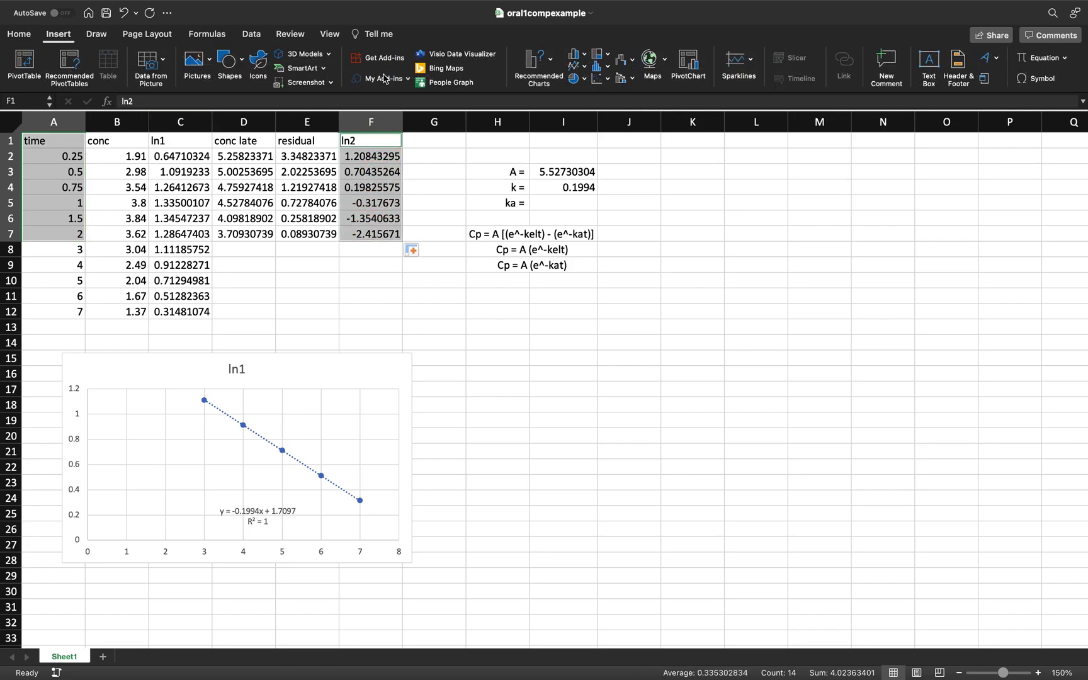
click(579, 81)
click(622, 138)
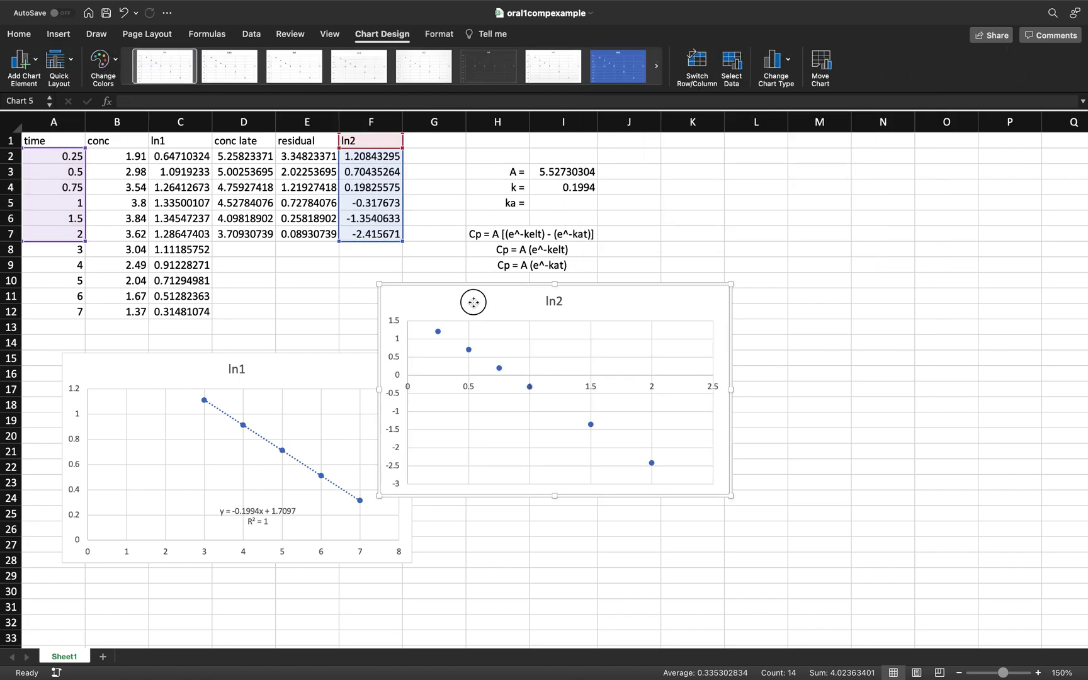
drag(473, 302, 522, 357)
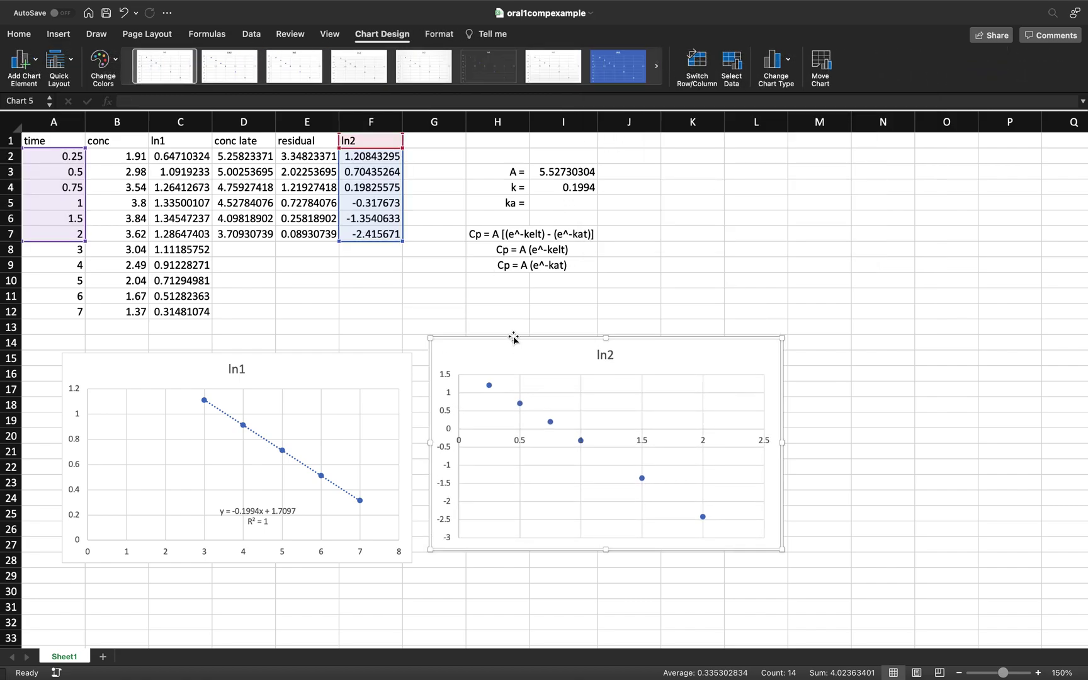
Add a linear trendline to the ln2 chart showing its equation and R², then move the label left below the line.
click(22, 62)
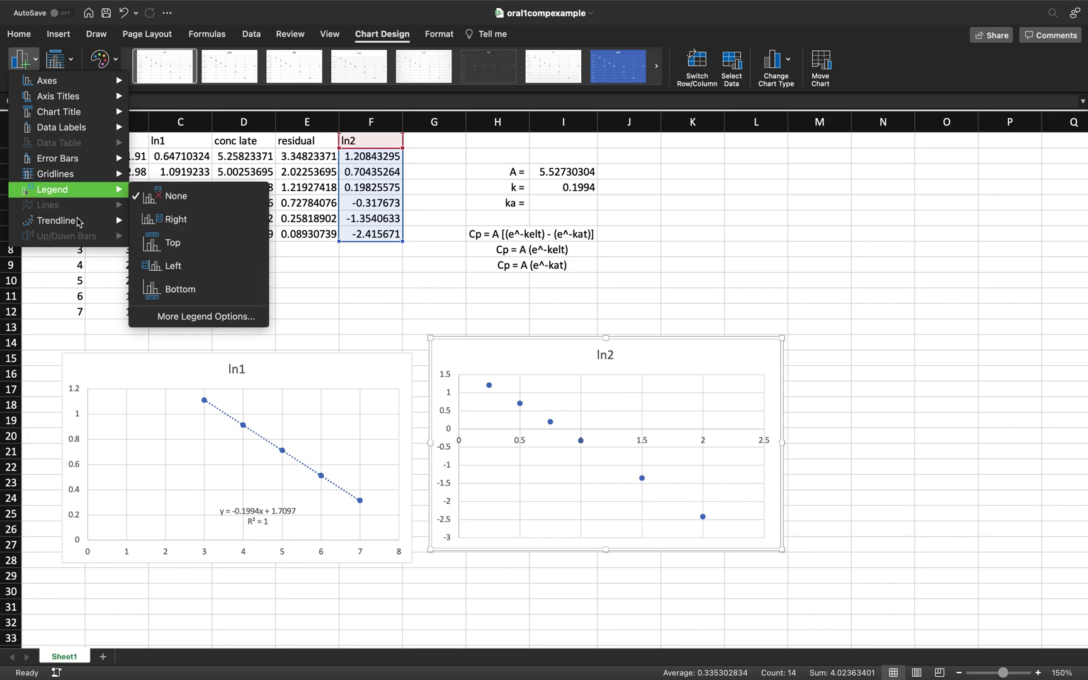
mouse_move(73, 220)
click(190, 253)
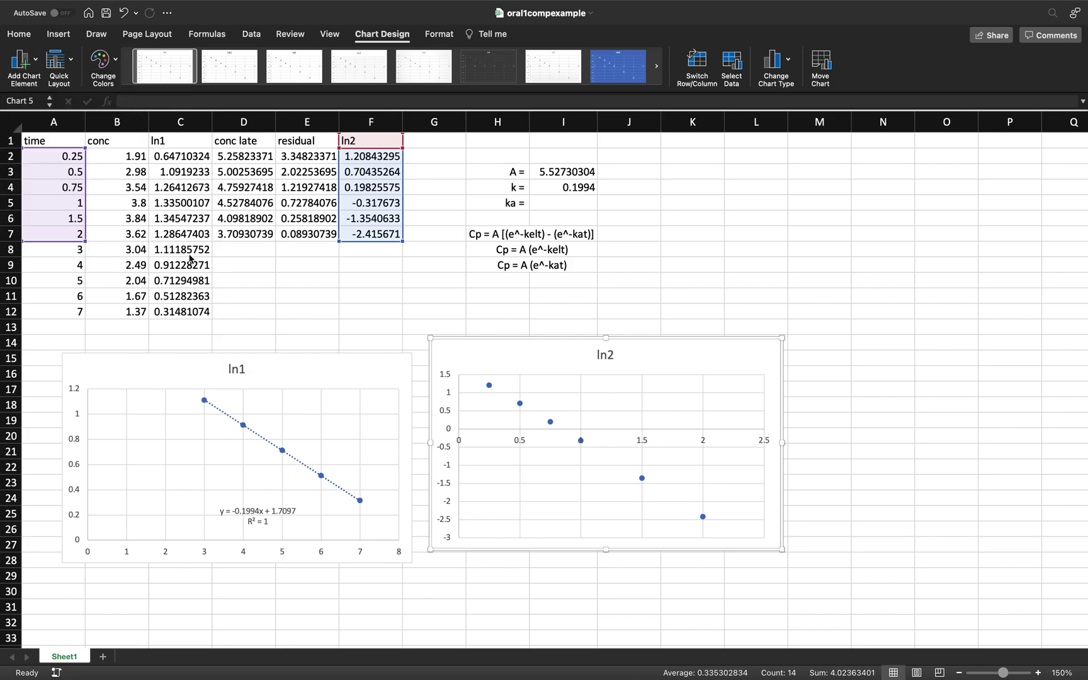
double_click(664, 497)
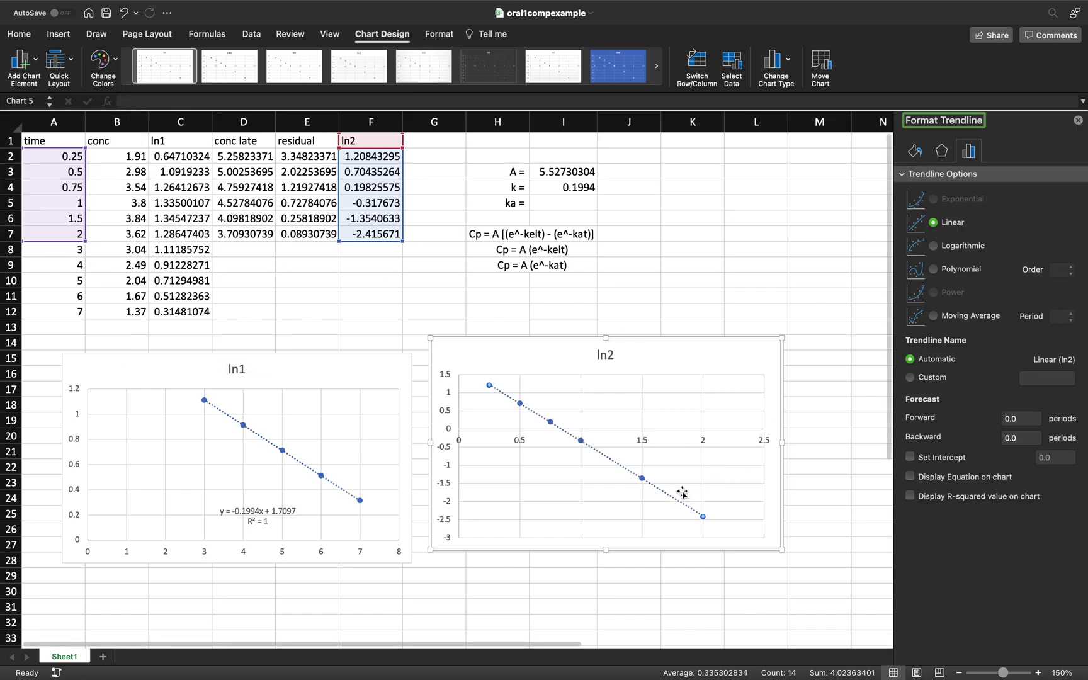
click(911, 476)
click(944, 497)
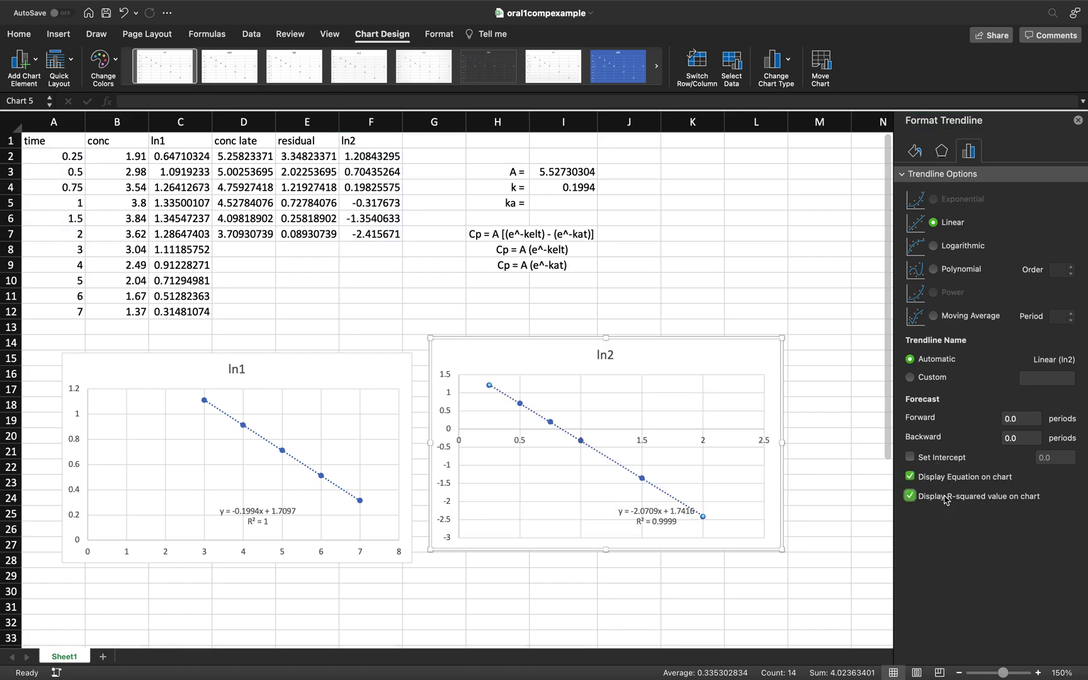
click(1078, 119)
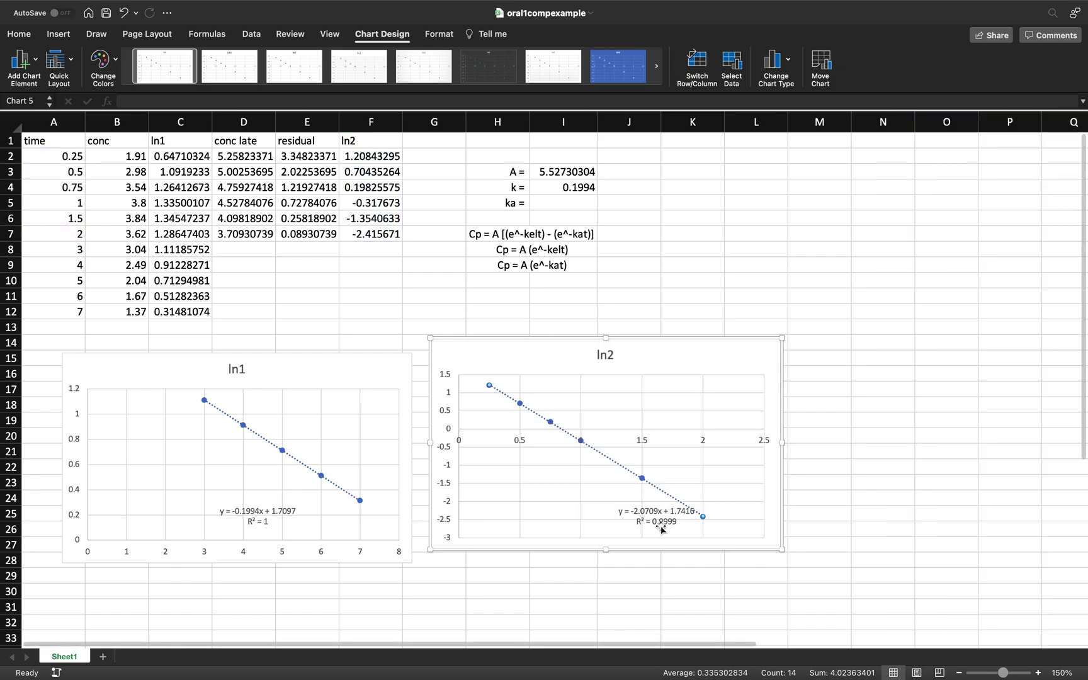
click(639, 520)
drag(639, 521, 595, 513)
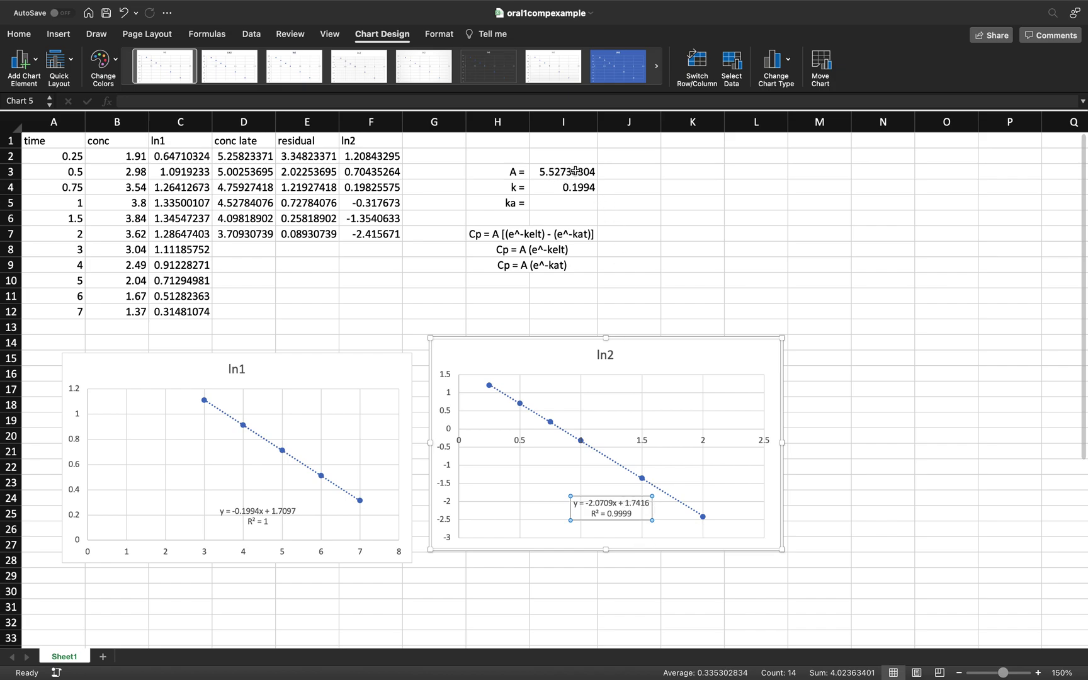
Enter =EXP(1.7416) in J3 to get the intercept's antilog, 5.70646647.
click(635, 176)
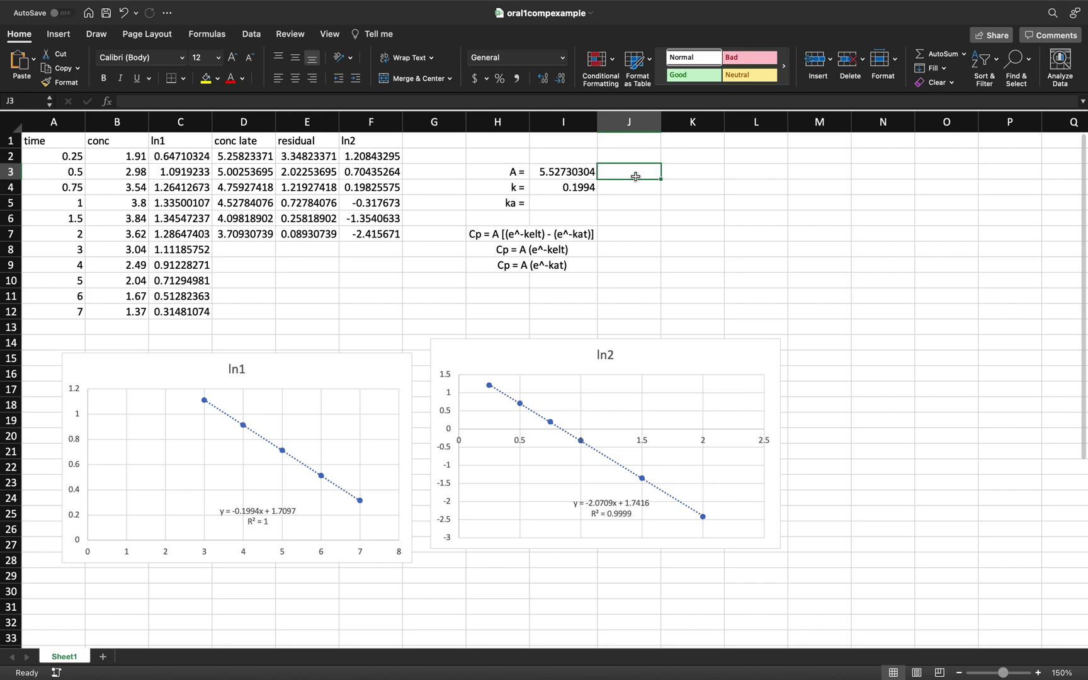
text(=)
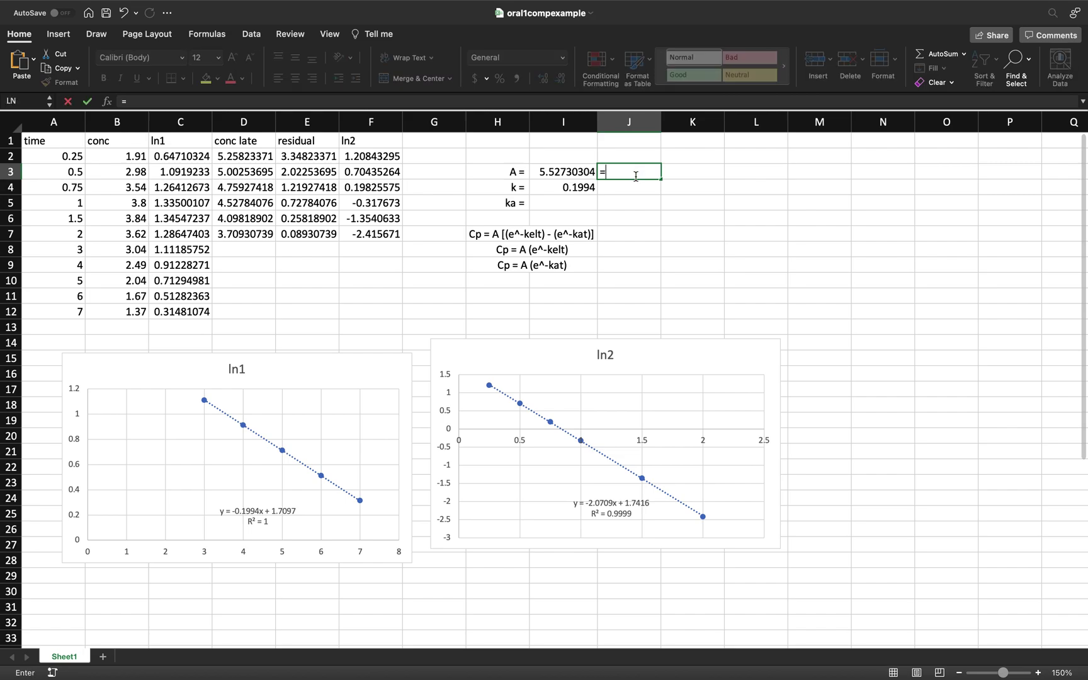
text(EXP)
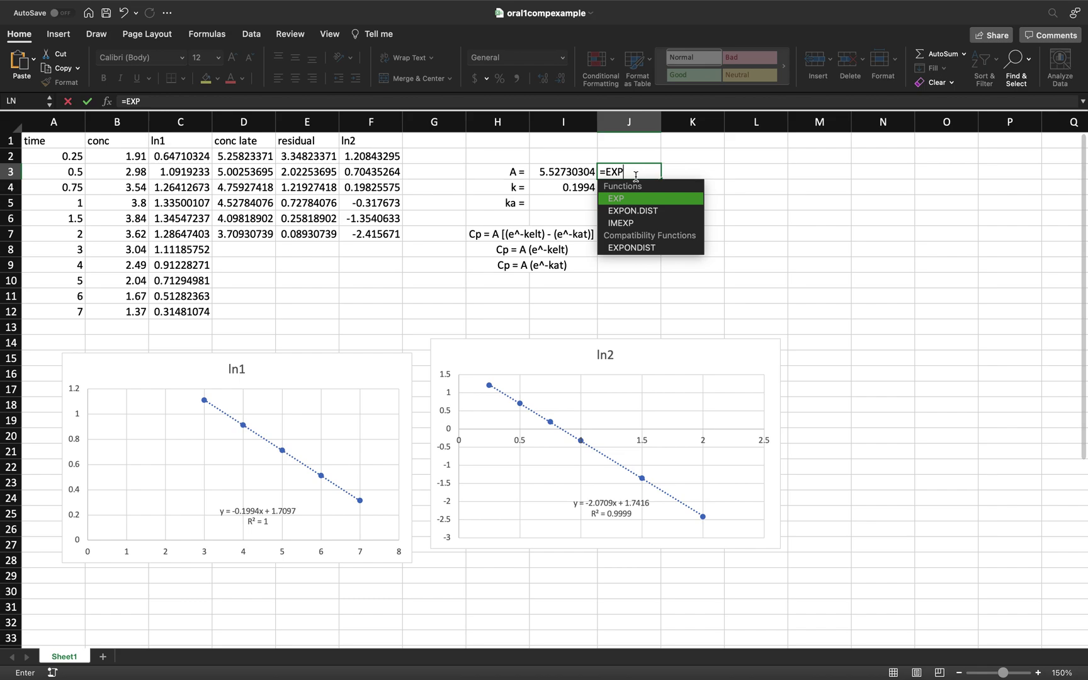
text(()
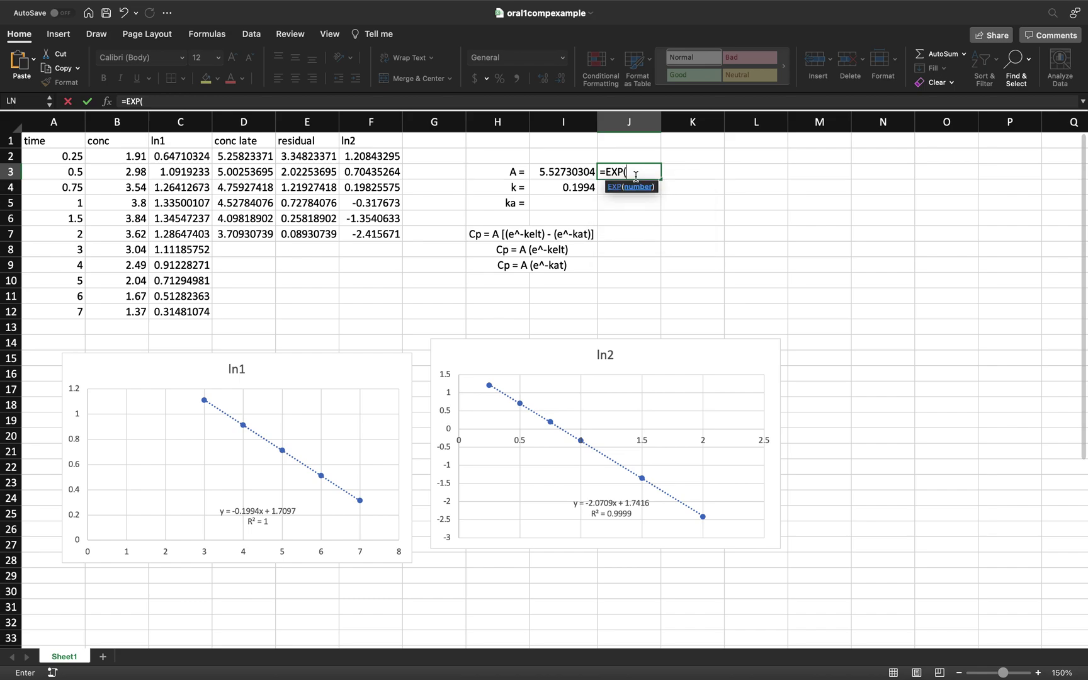
text(1.7416))
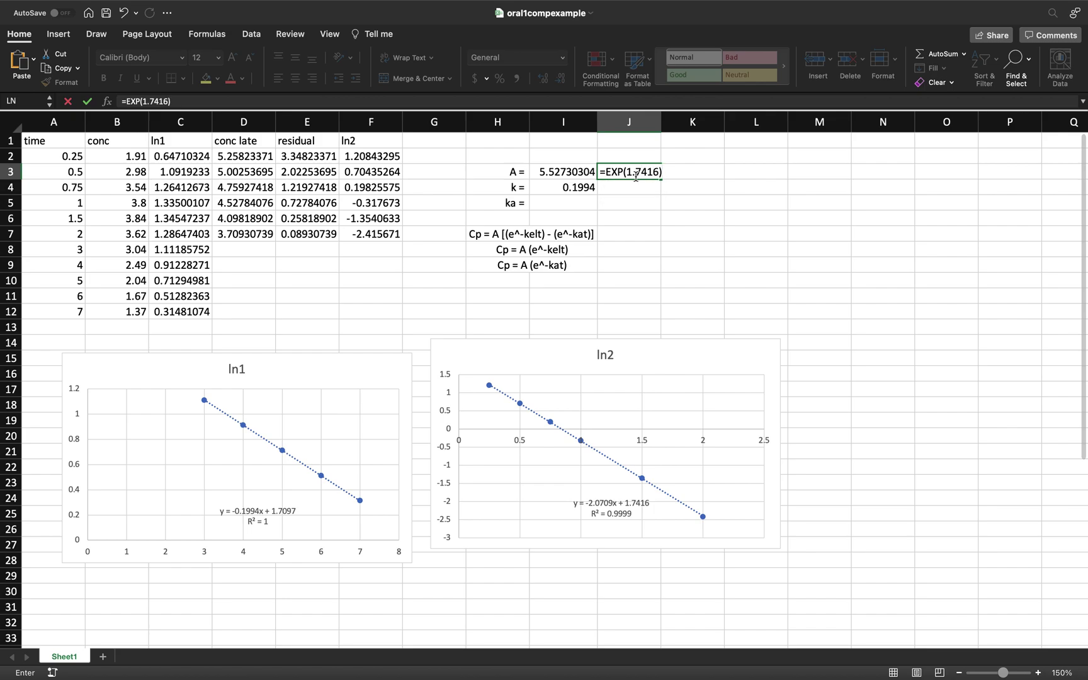
key(Return)
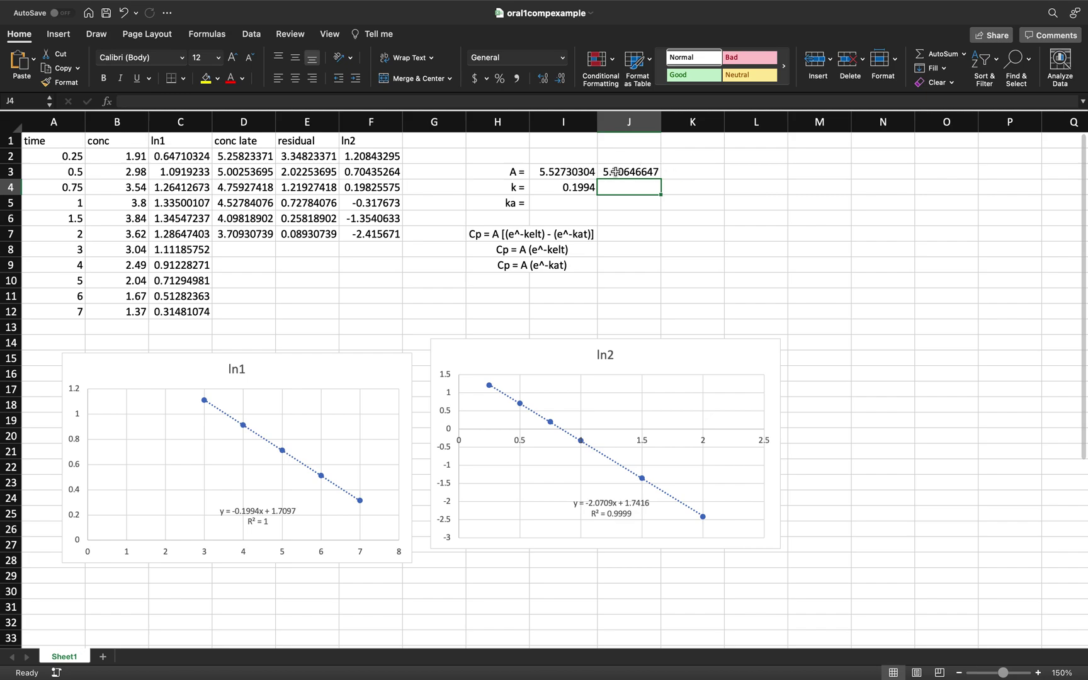
Put =(I3+J3)/2 in K3 to average the two A estimates, giving 5.61688475.
click(694, 172)
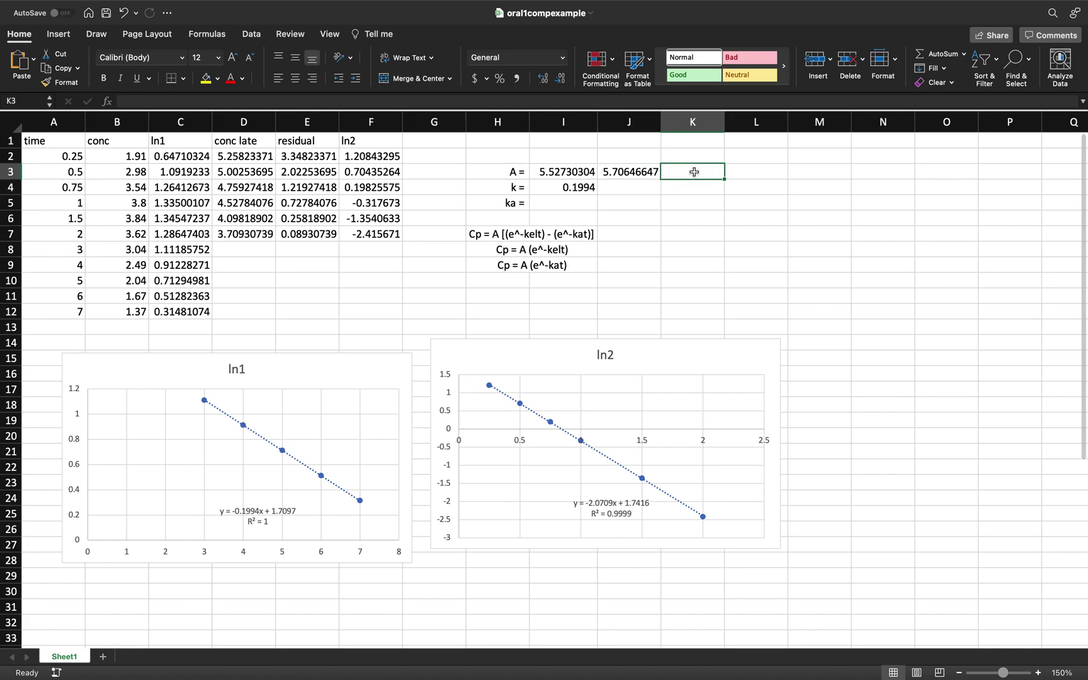
text(=)
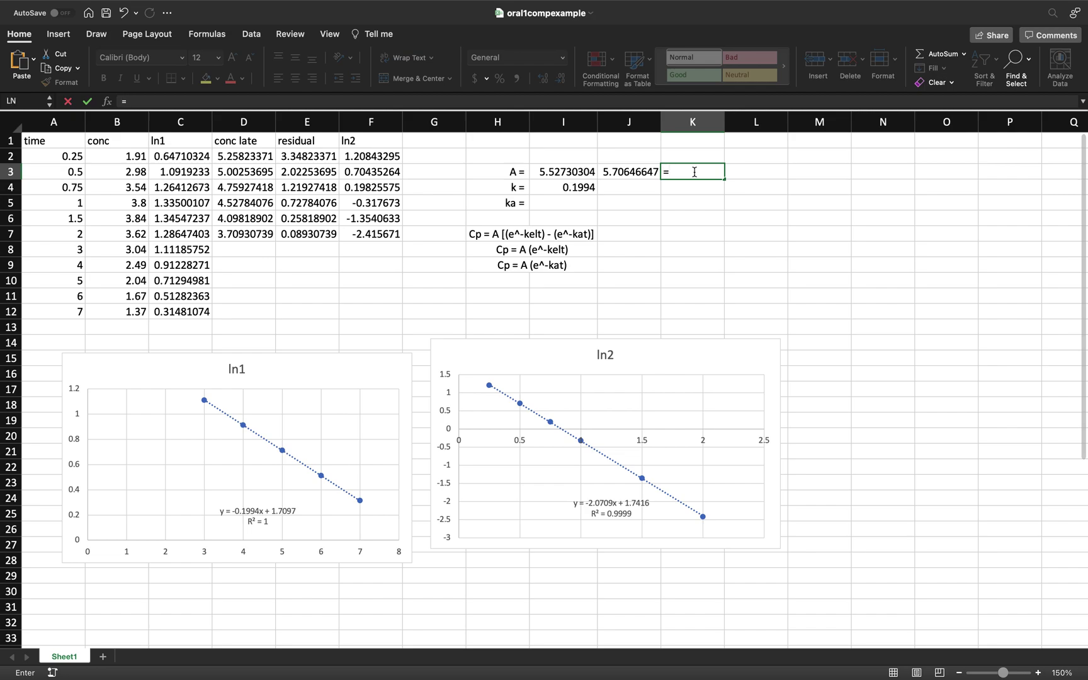
text(()
click(566, 174)
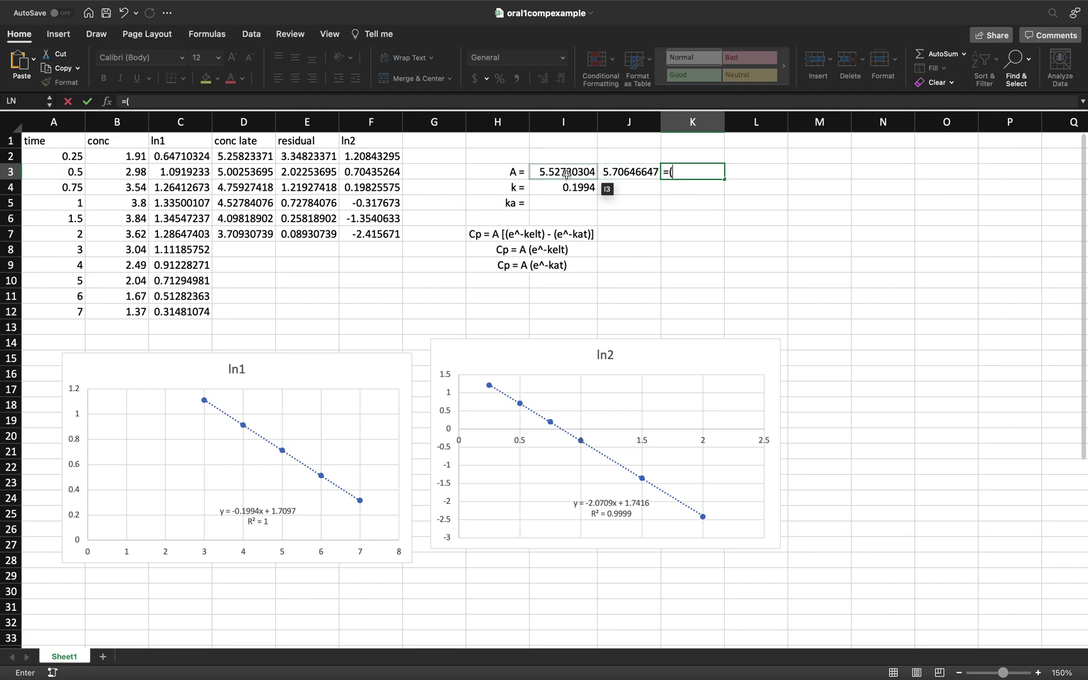
text(+)
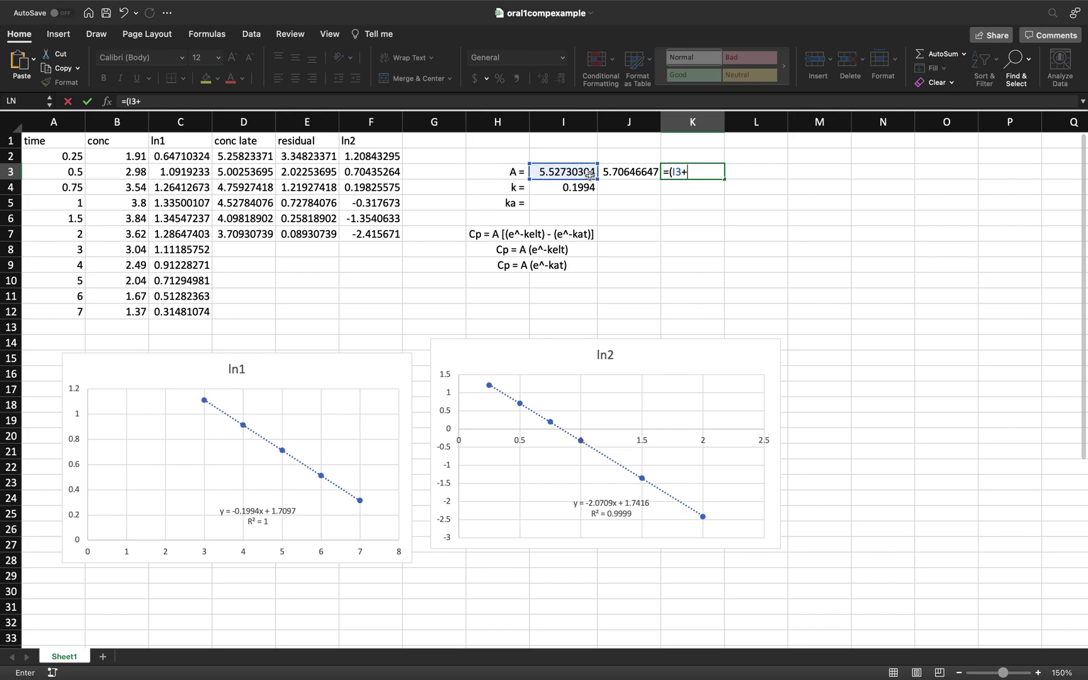
click(630, 172)
text()/2)
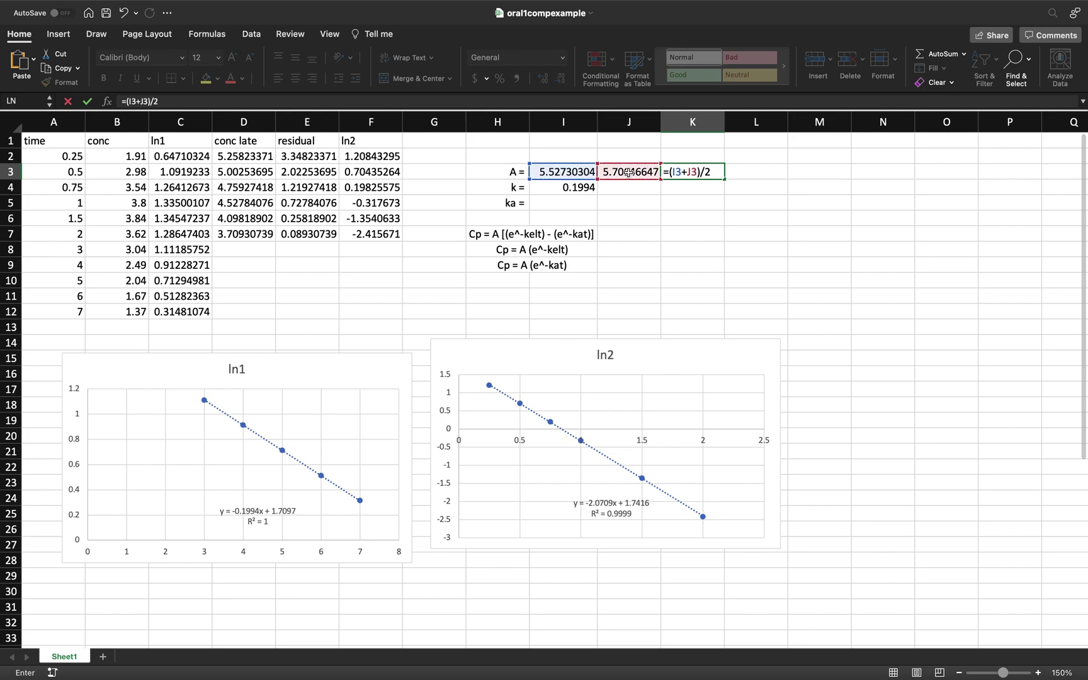
key(Return)
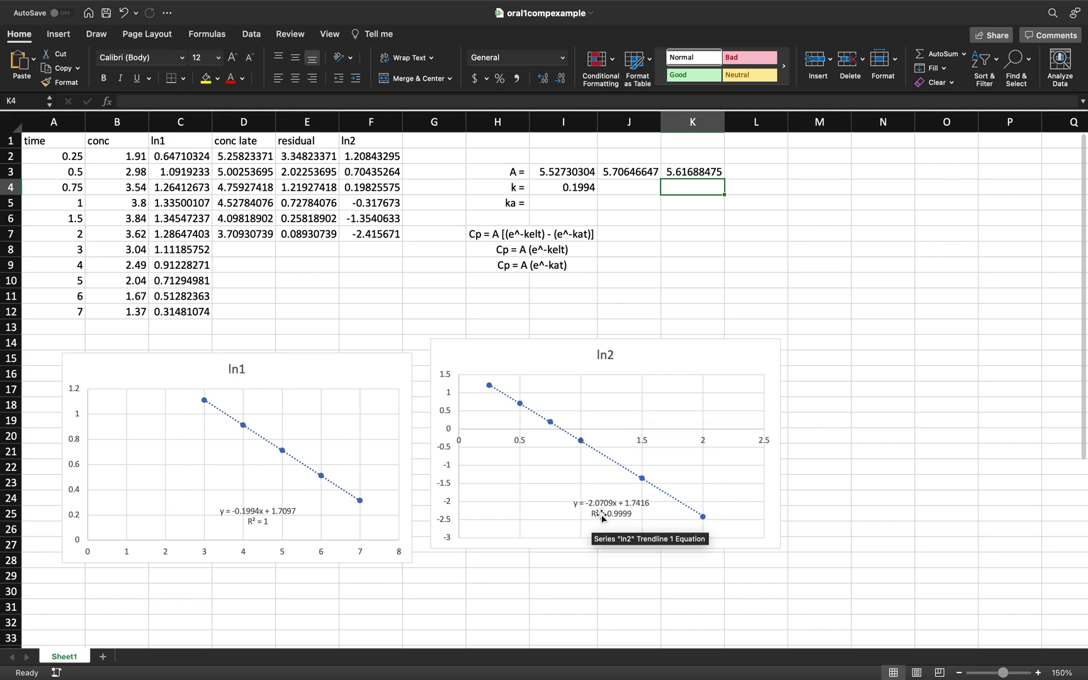
Enter 2.0709 as ka in I5, then review the values in K3, I4 and I5.
click(563, 203)
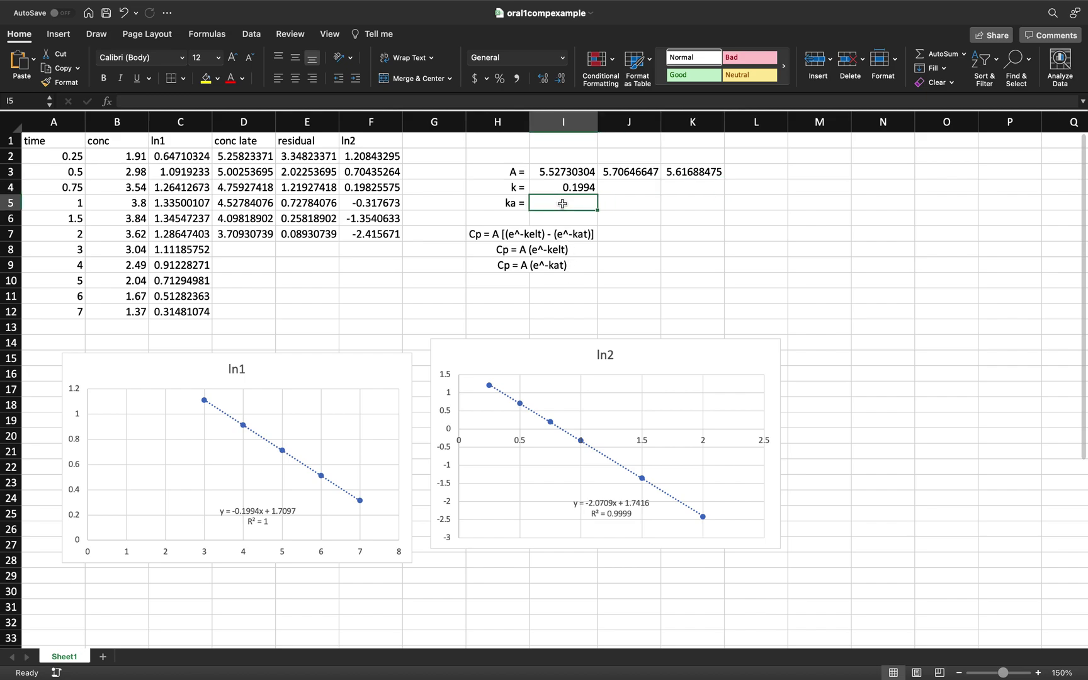
text(2.0709)
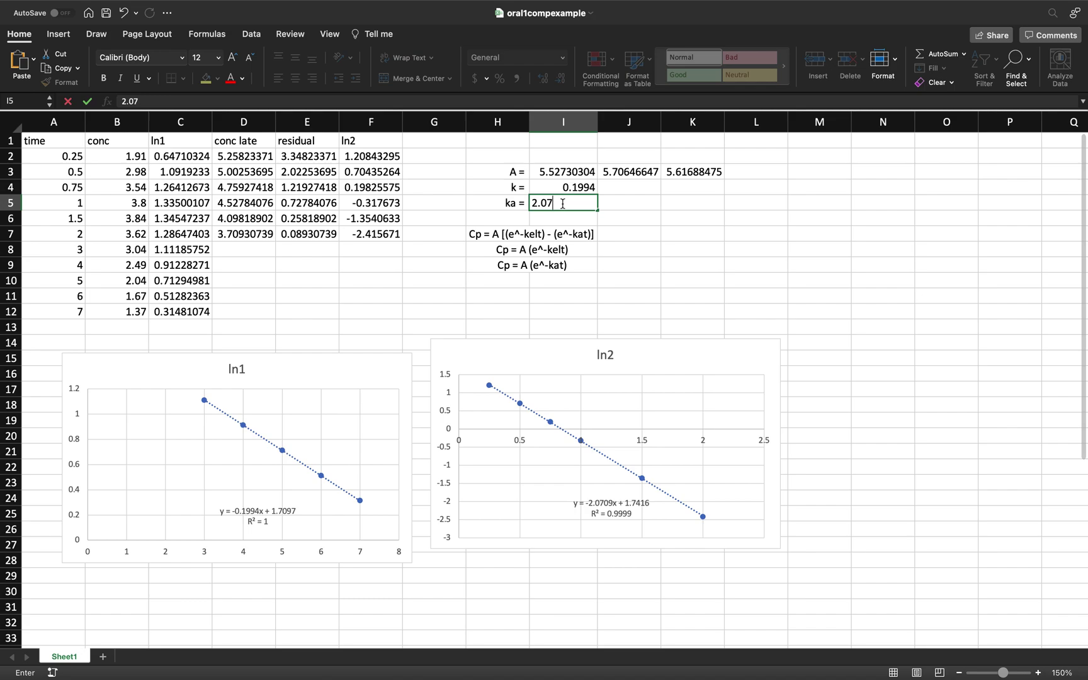
click(649, 221)
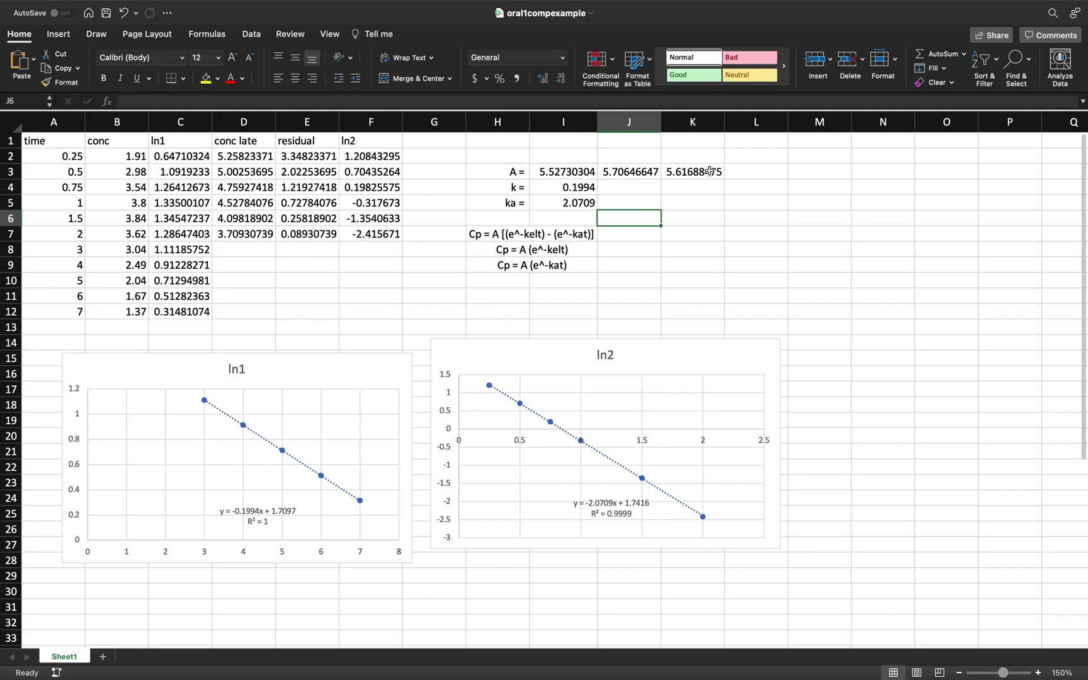
click(709, 171)
click(549, 187)
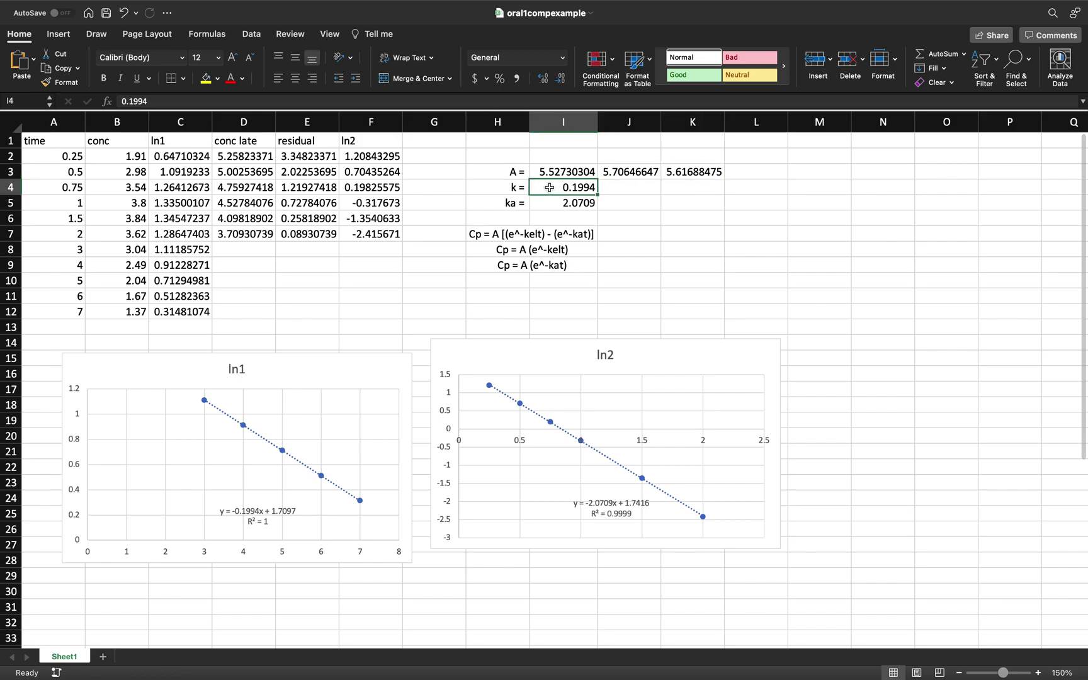
click(548, 204)
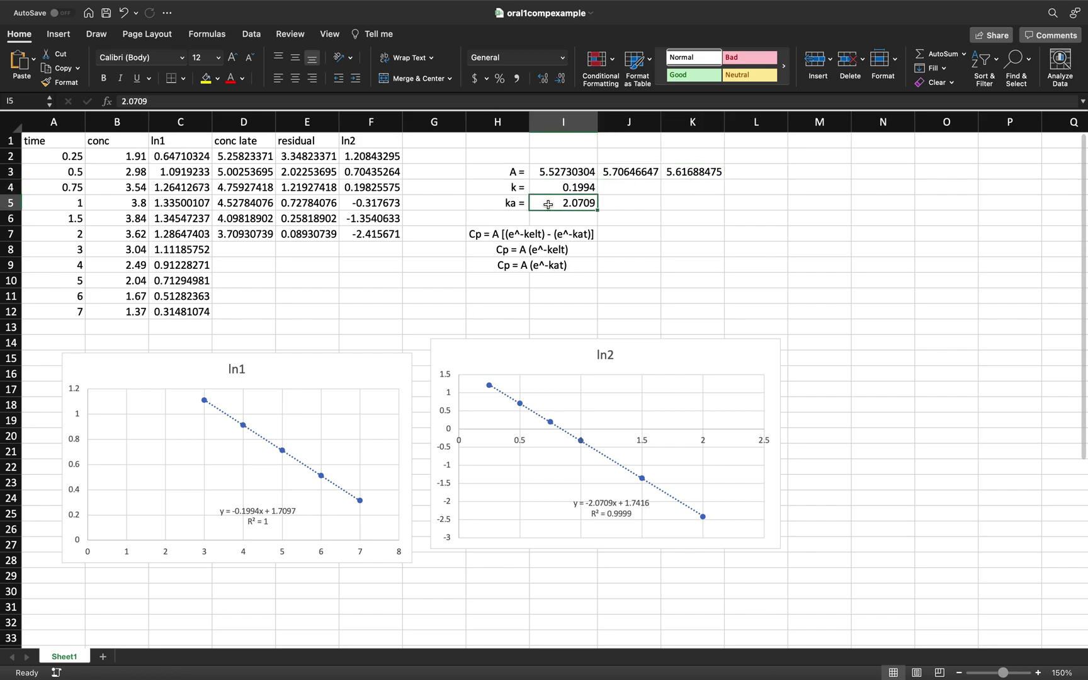